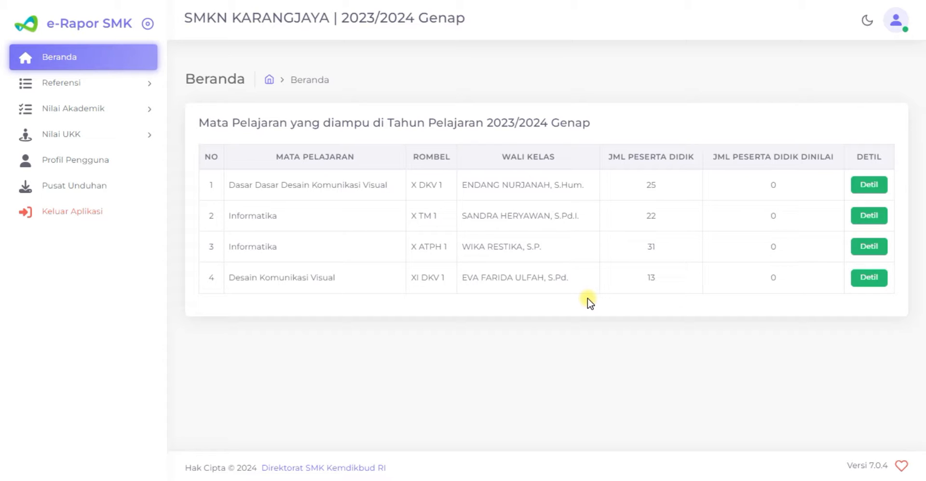
# Step: Open the Uji Kompetensi Keahlian reference page and look over its list of UKK packages
pyautogui.click(103, 88)
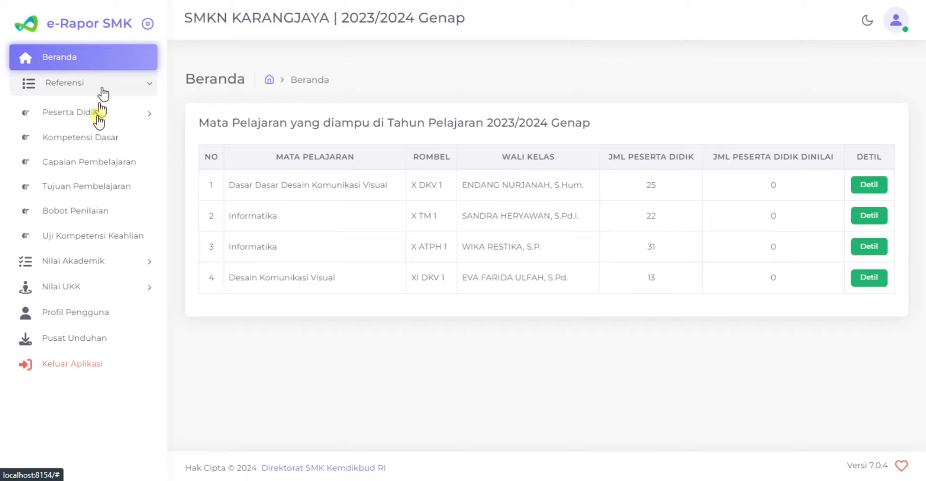
pyautogui.click(93, 245)
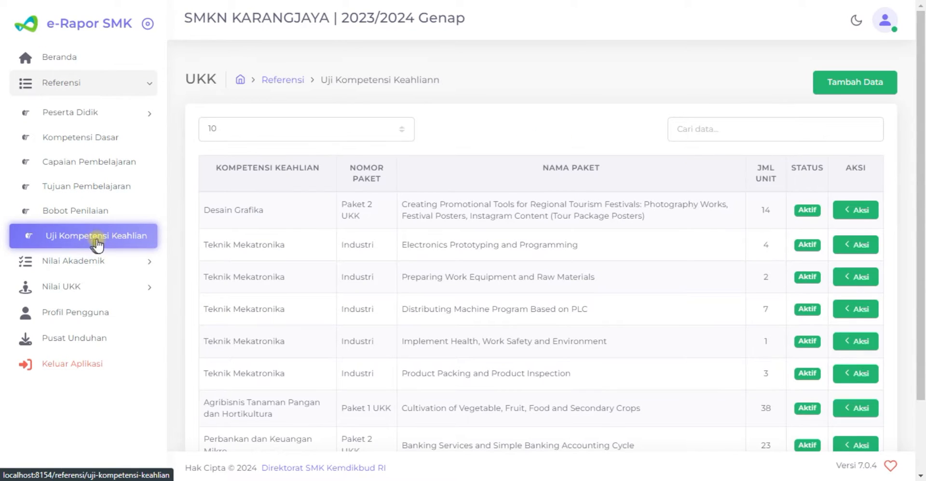
pyautogui.scroll(-3, 336, 222)
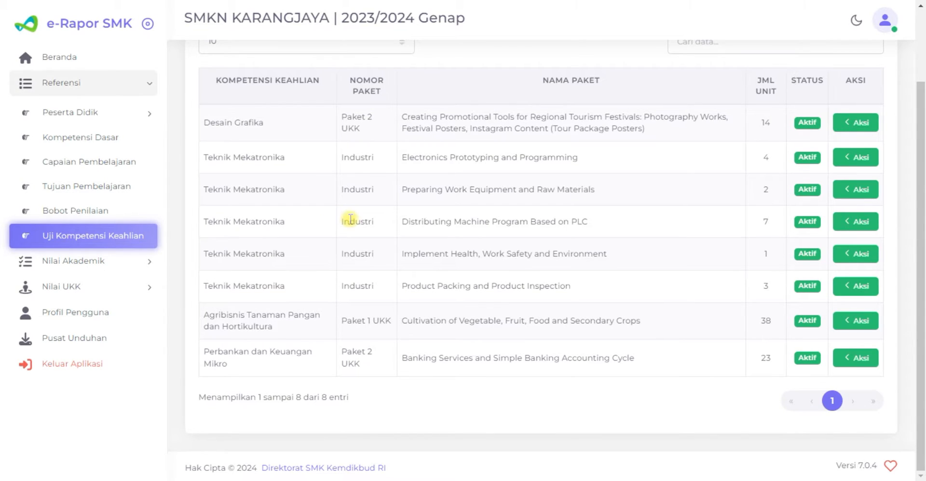
pyautogui.scroll(2, 479, 248)
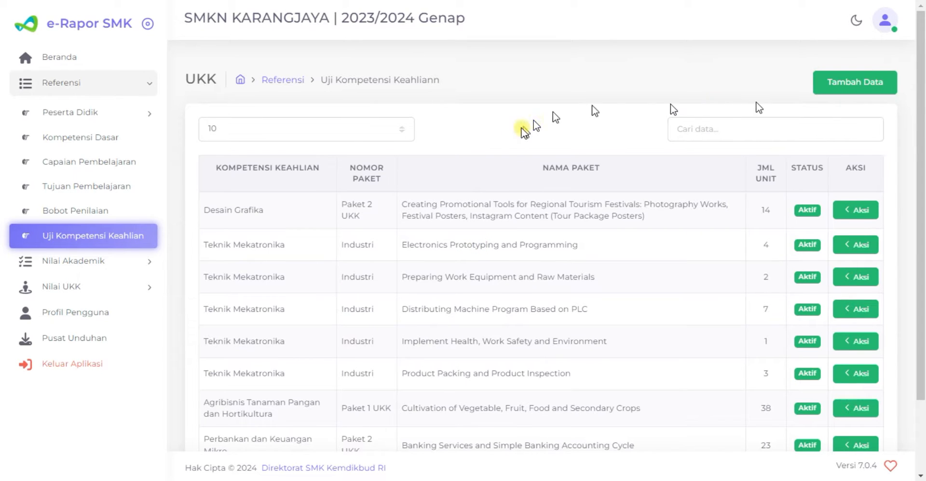
# Step: Start a new UKK package with Perbankan dan Keuangan Mikro as the Kompetensi Keahlian, check its curriculum options, and close the form without saving
pyautogui.click(843, 86)
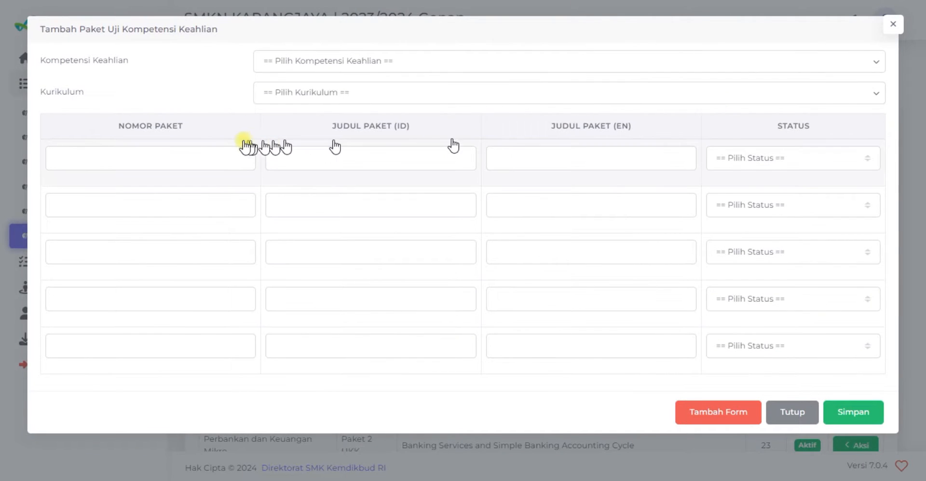
pyautogui.click(340, 71)
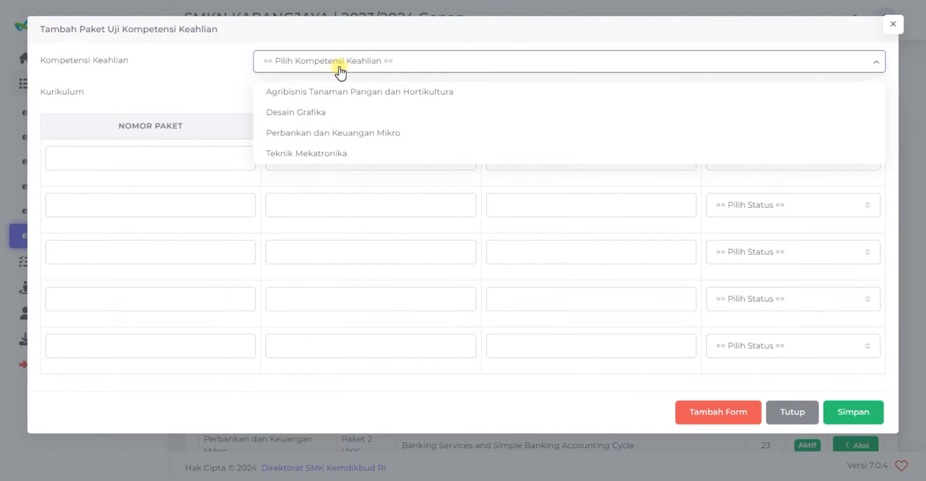
pyautogui.click(338, 71)
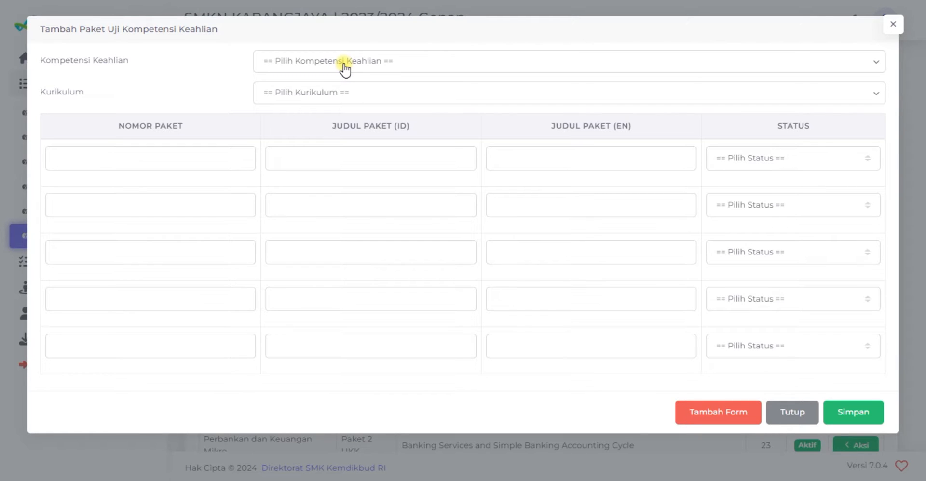
pyautogui.click(347, 92)
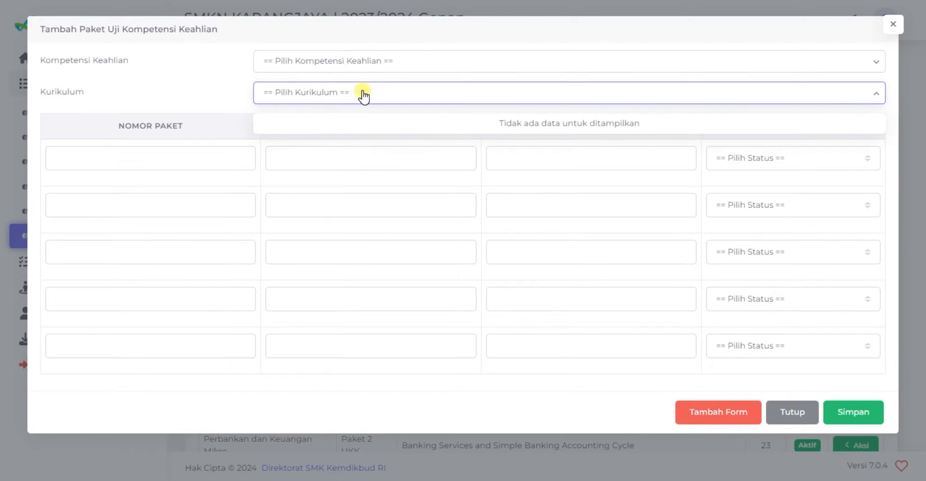
pyautogui.click(323, 63)
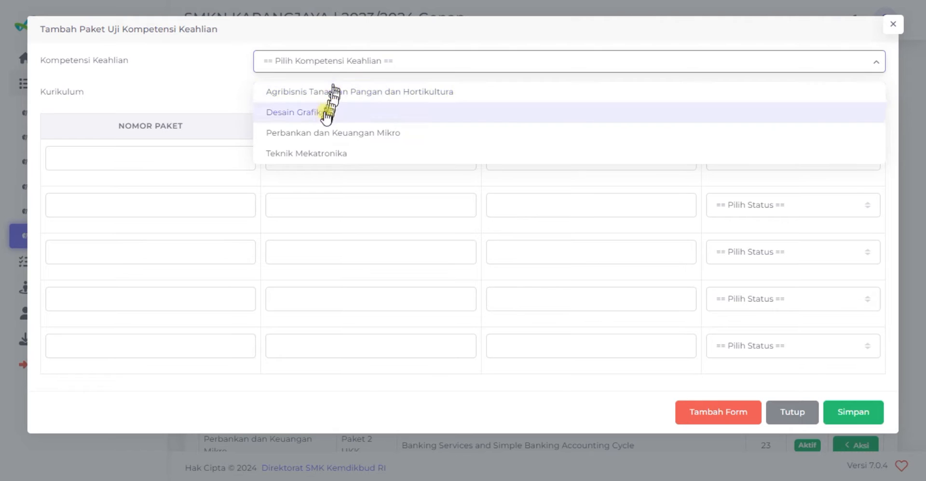
pyautogui.click(221, 81)
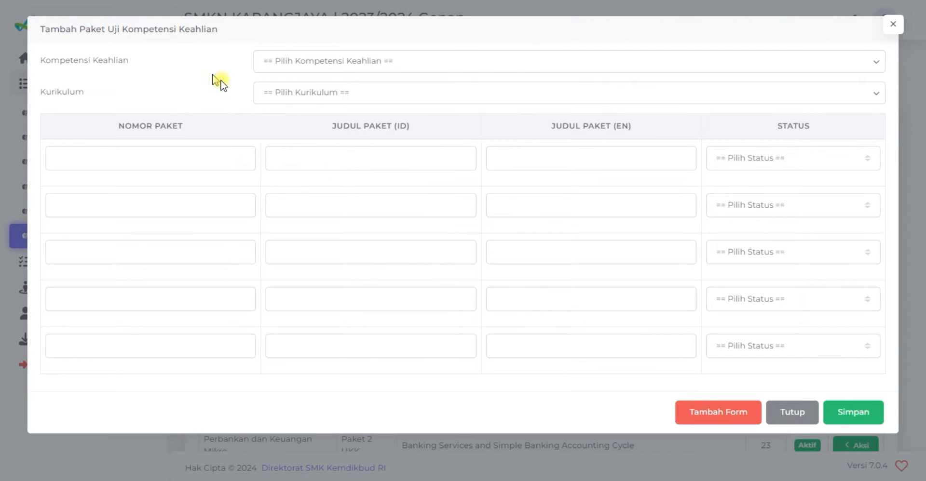
pyautogui.click(345, 67)
pyautogui.click(333, 133)
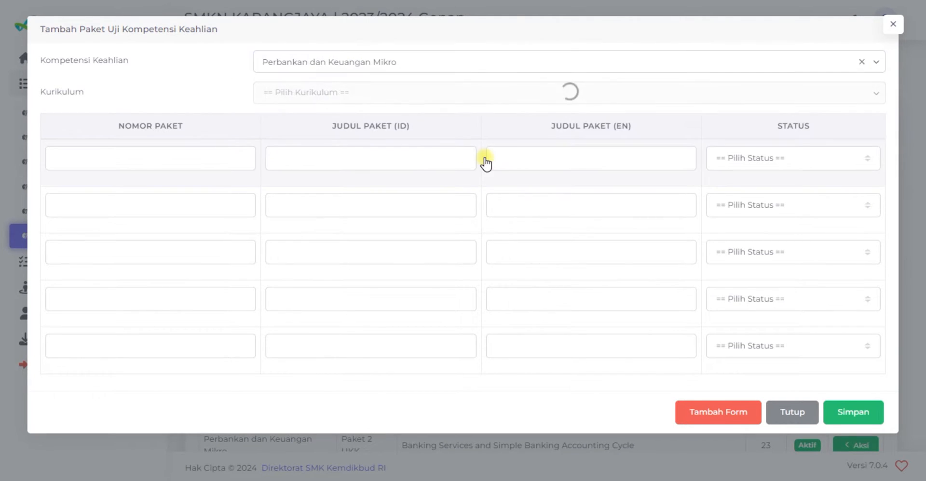
pyautogui.click(350, 97)
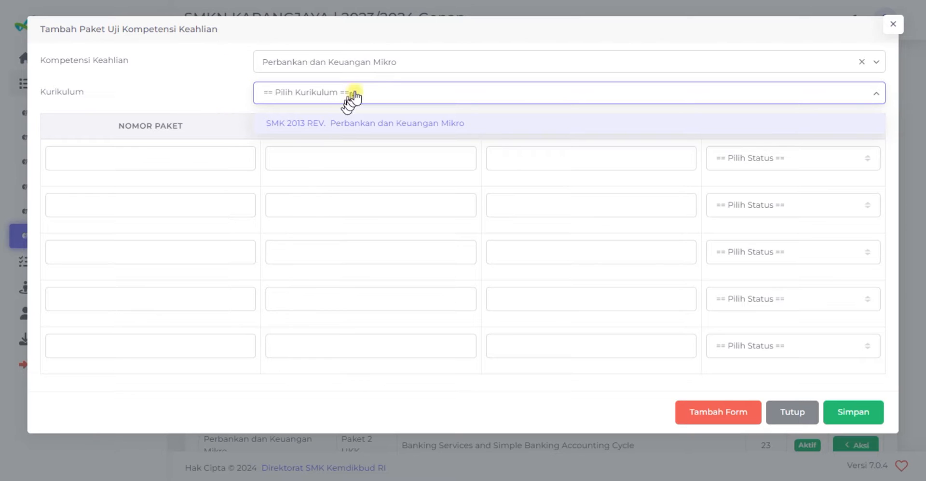
pyautogui.click(889, 30)
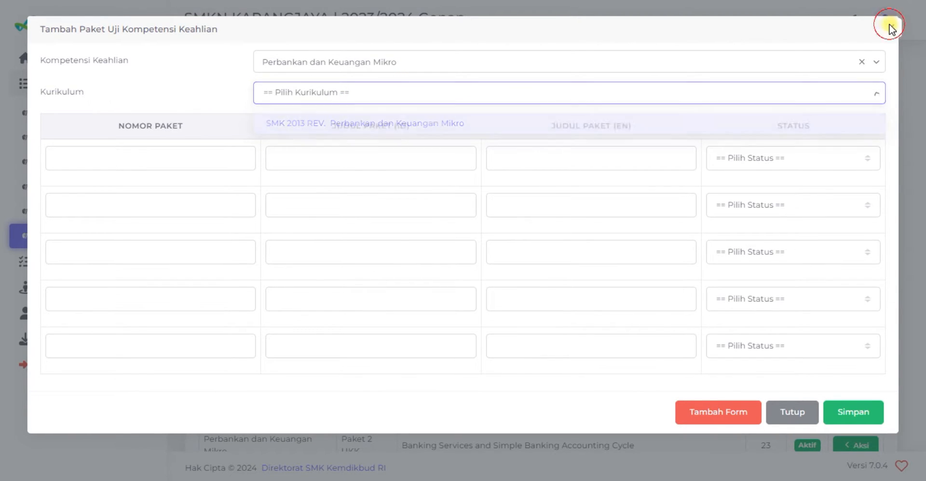
pyautogui.scroll(-2, 326, 193)
pyautogui.scroll(2, 325, 192)
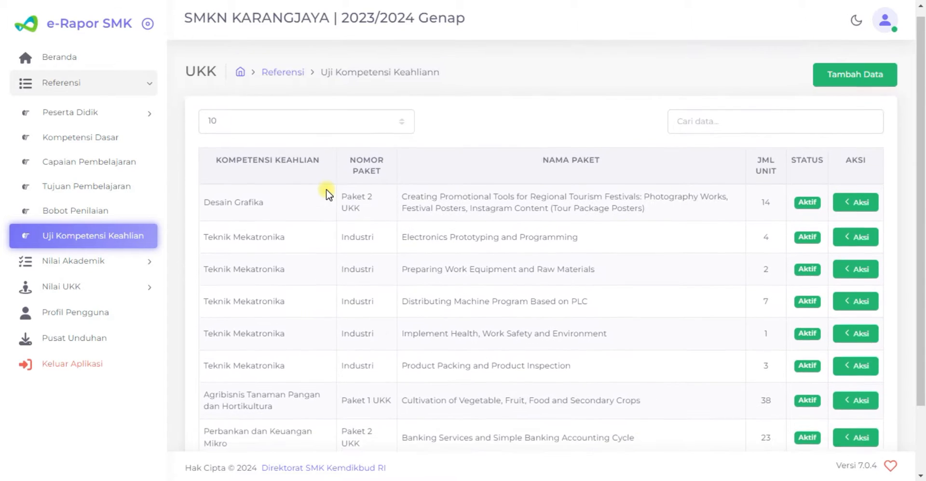
pyautogui.click(820, 83)
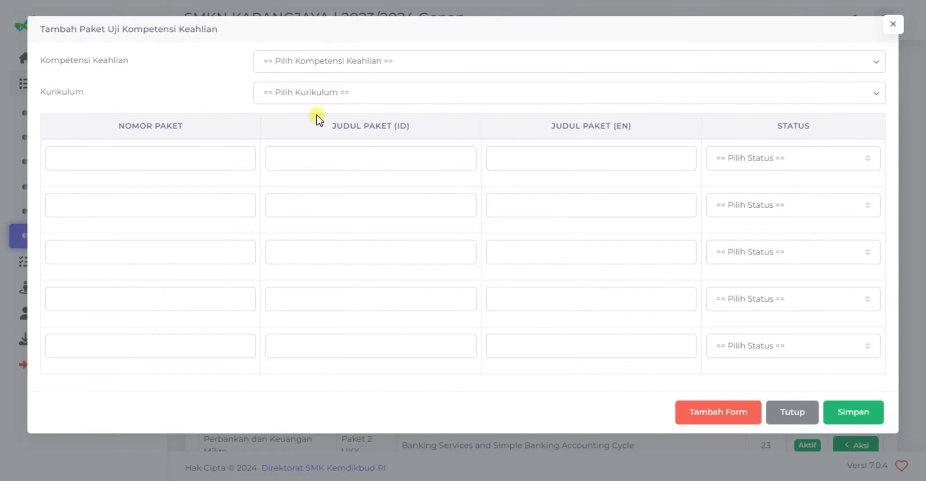
pyautogui.click(891, 31)
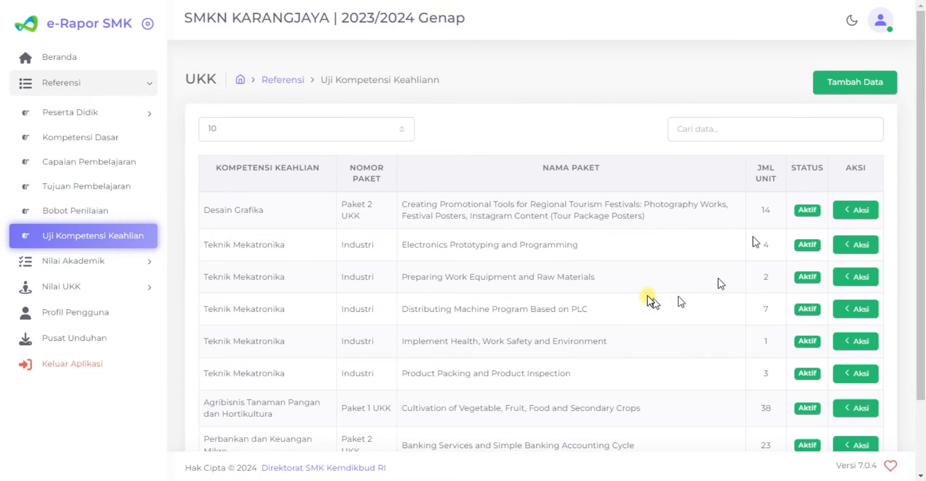
# Step: Review the details and full competency unit list of the Perbankan dan Keuangan Mikro package, and close the details
pyautogui.scroll(-3, 639, 296)
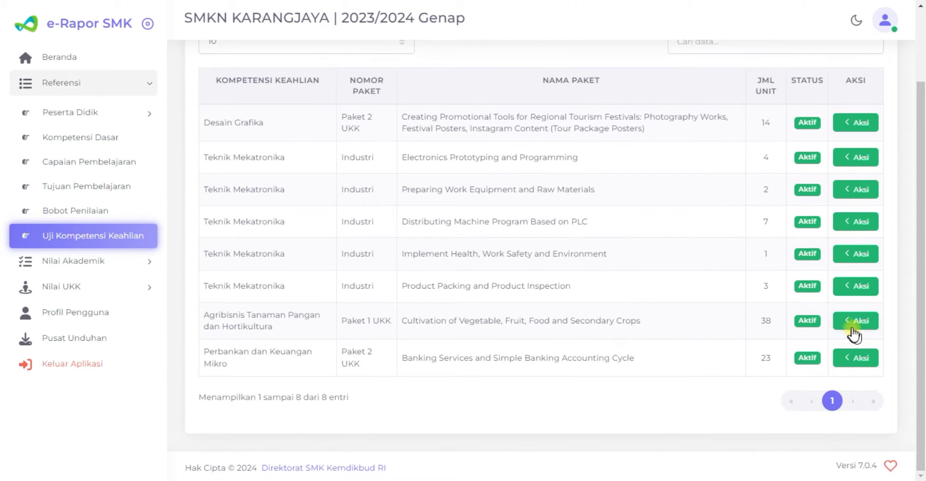
pyautogui.click(852, 360)
pyautogui.click(768, 394)
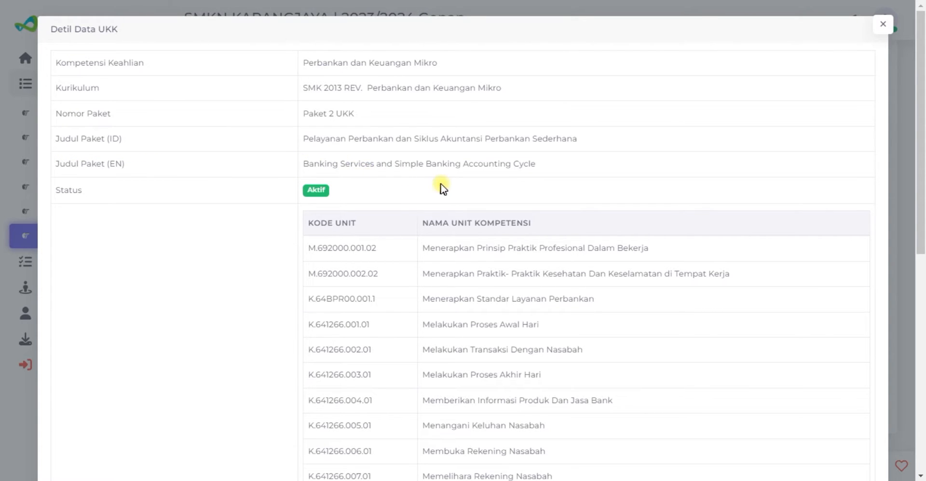
pyautogui.scroll(-1, 514, 180)
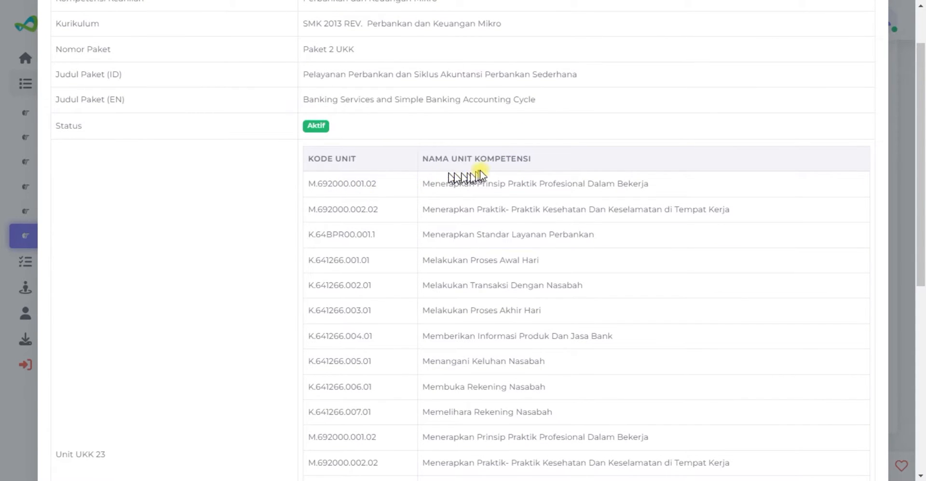
pyautogui.scroll(-3, 494, 314)
pyautogui.scroll(-3, 495, 314)
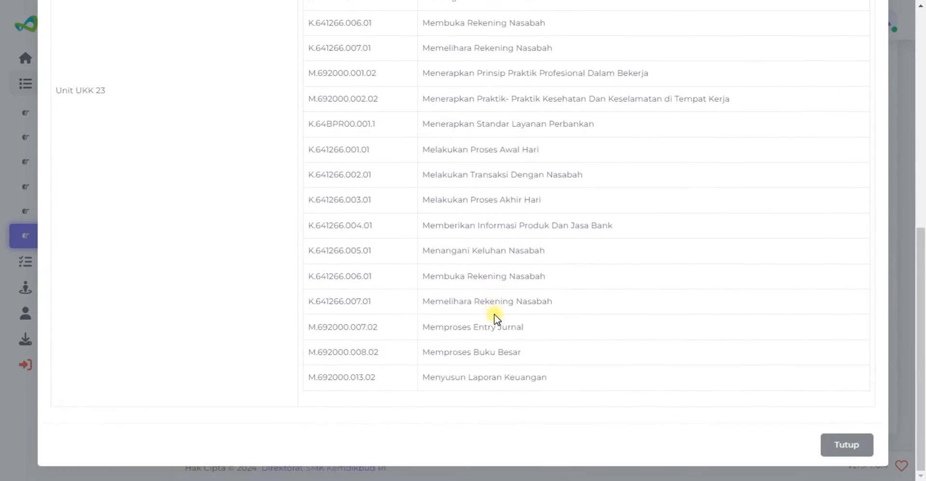
pyautogui.scroll(7, 496, 315)
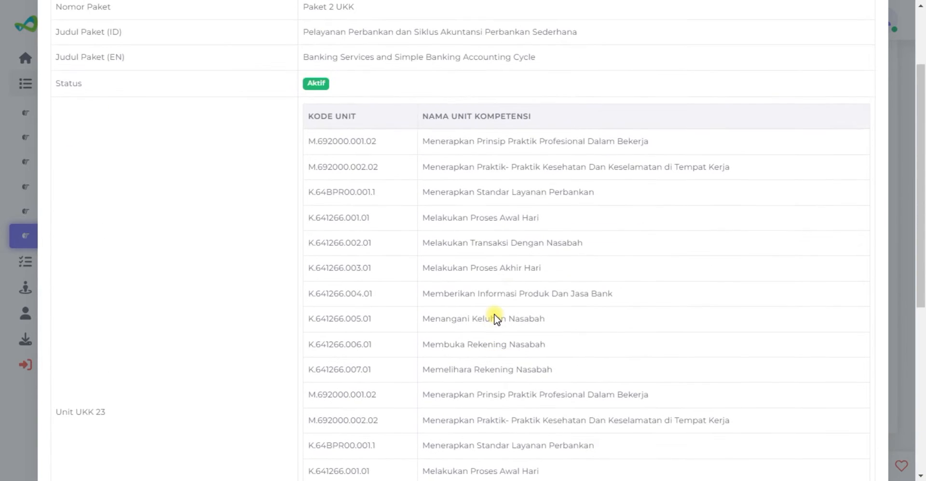
pyautogui.scroll(-6, 386, 166)
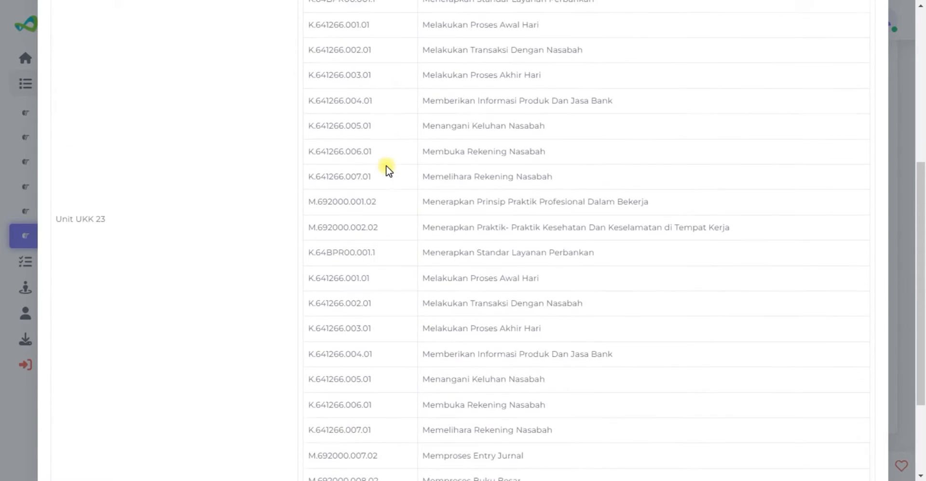
pyautogui.click(827, 443)
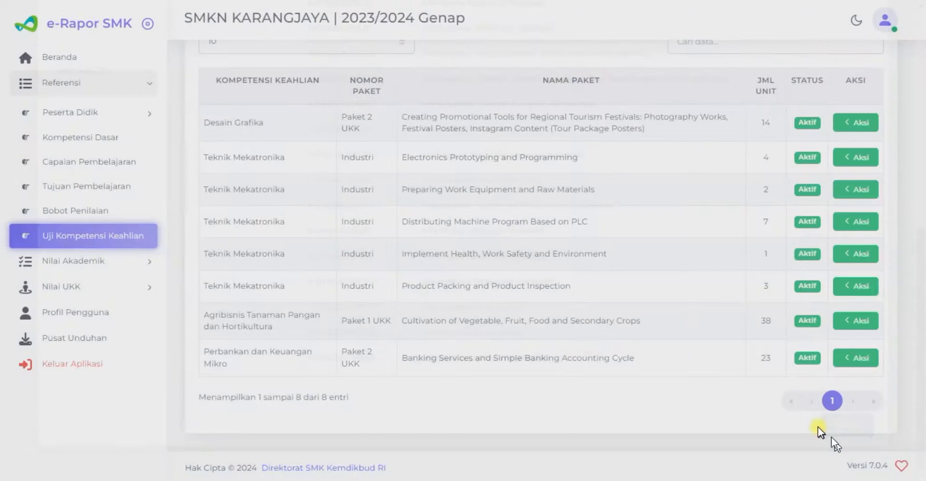
# Step: Examine the package number, Indonesian and English title, and status fields in a blank new-package form, and close it without saving
pyautogui.scroll(3, 672, 331)
pyautogui.click(854, 82)
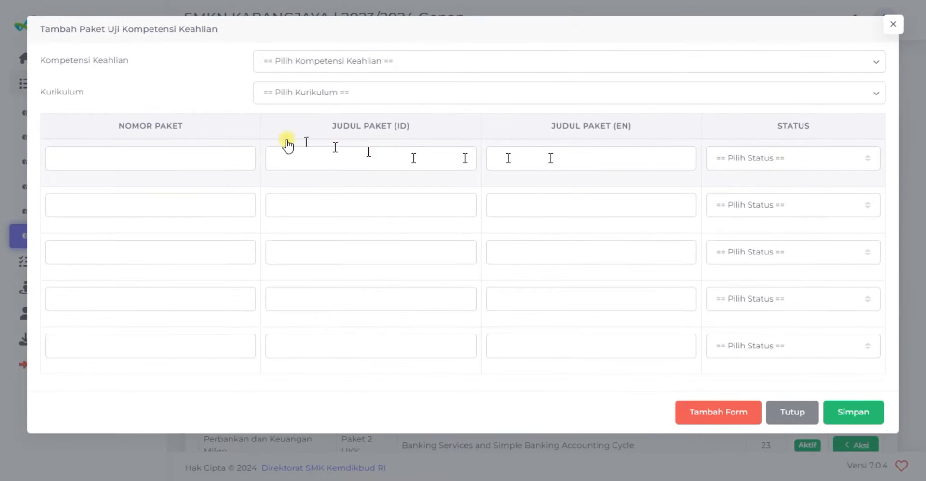
pyautogui.click(189, 150)
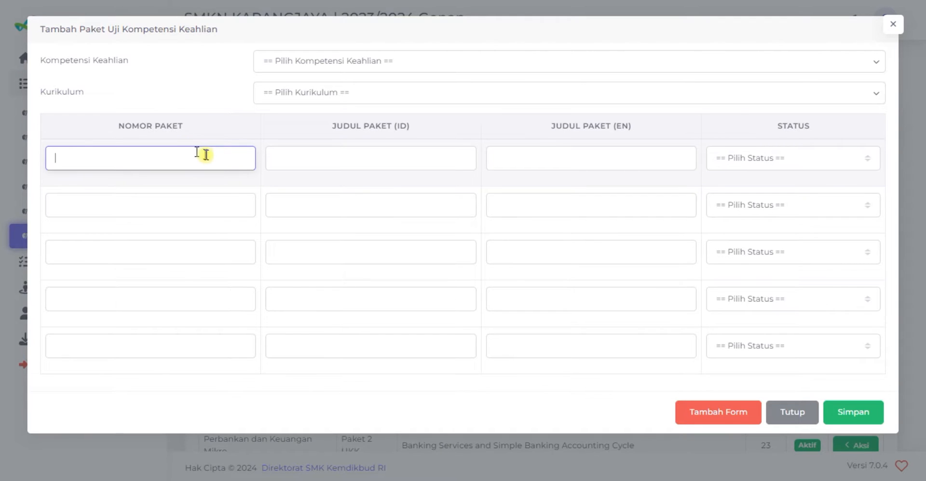
pyautogui.click(311, 158)
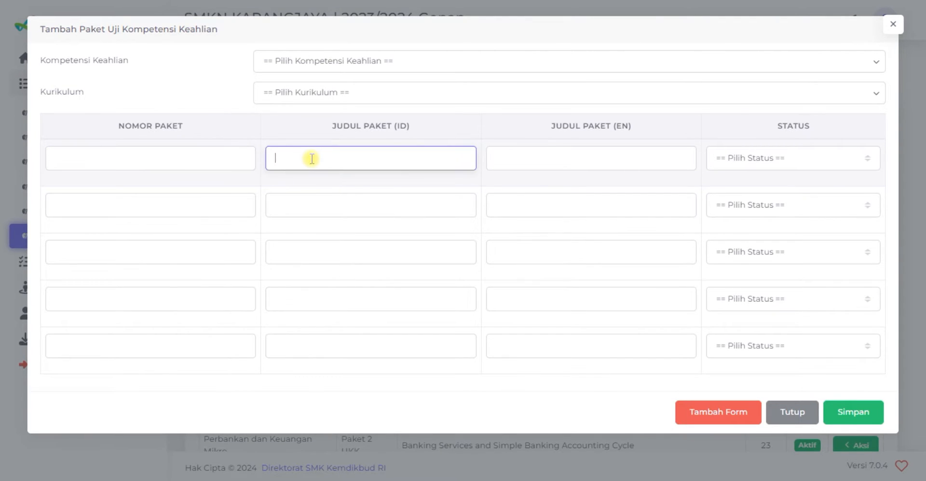
pyautogui.click(582, 159)
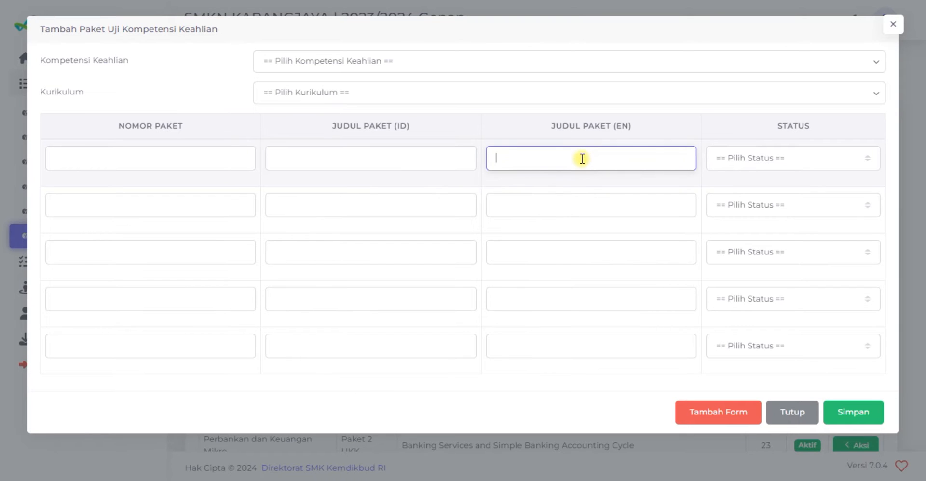
pyautogui.click(740, 163)
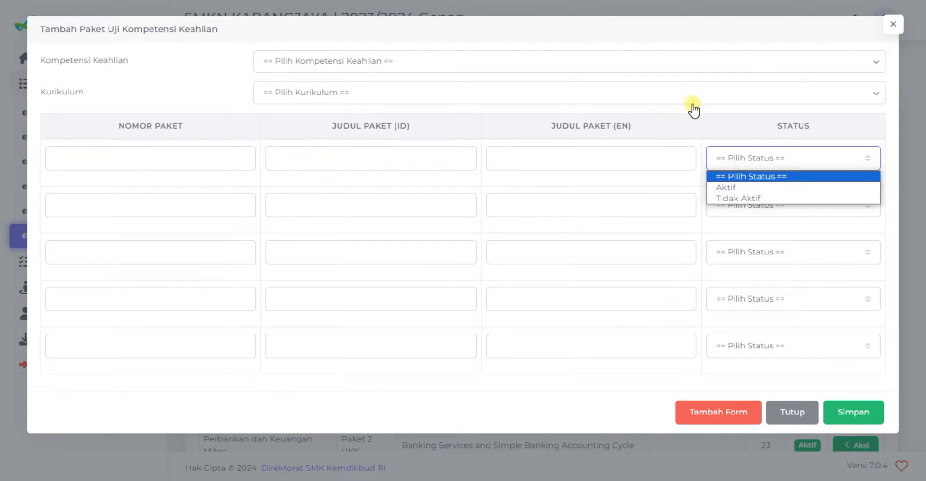
pyautogui.click(182, 86)
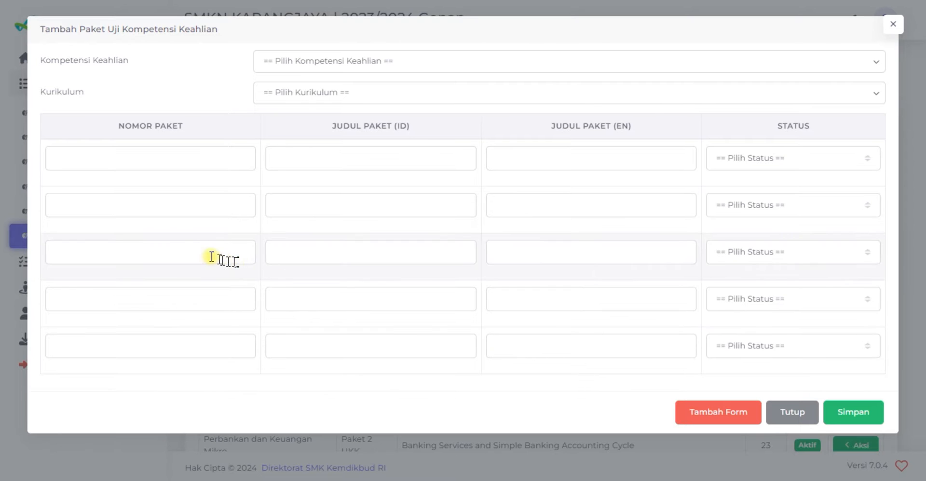
pyautogui.click(893, 24)
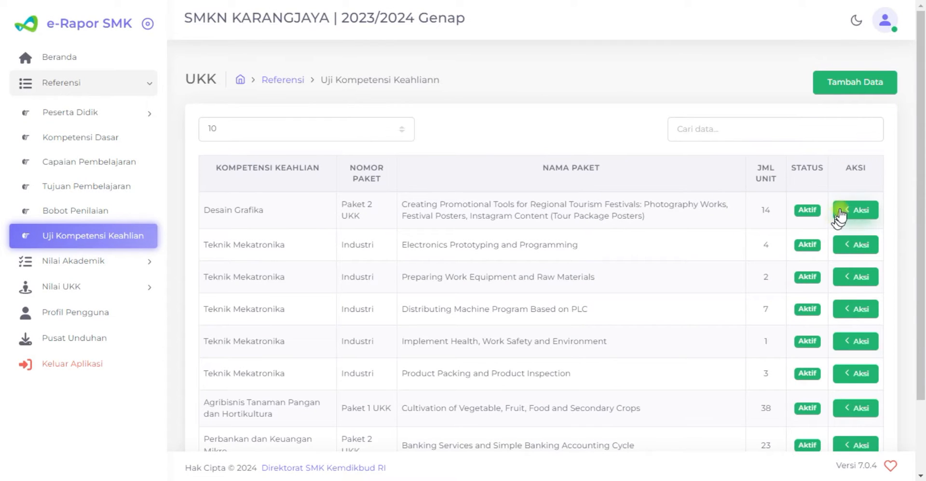
# Step: Open the Perbankan dan Keuangan Mikro package for editing and look over its package fields and competency units
pyautogui.scroll(-1, 837, 289)
pyautogui.scroll(-1, 838, 299)
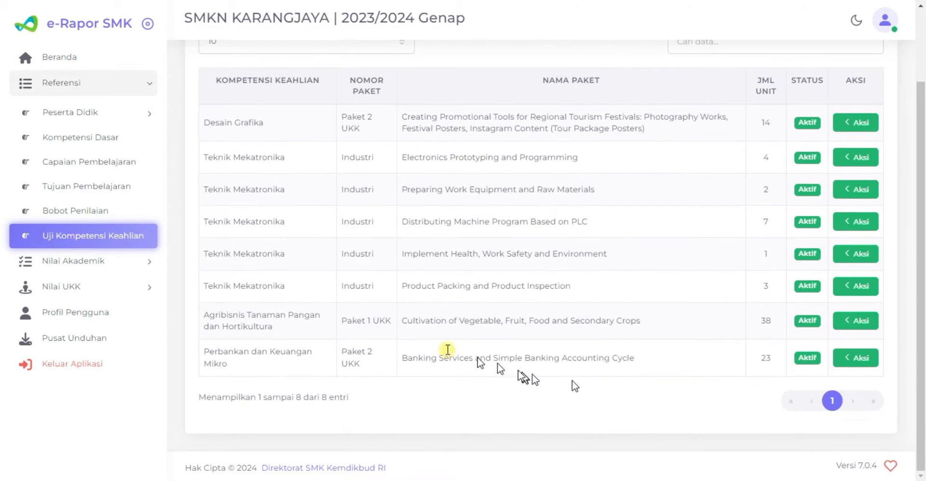
pyautogui.click(861, 359)
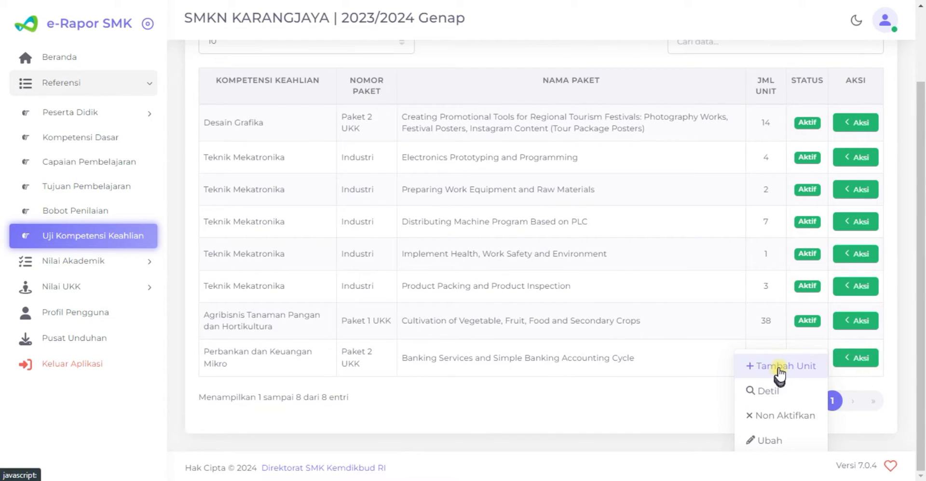
pyautogui.click(779, 442)
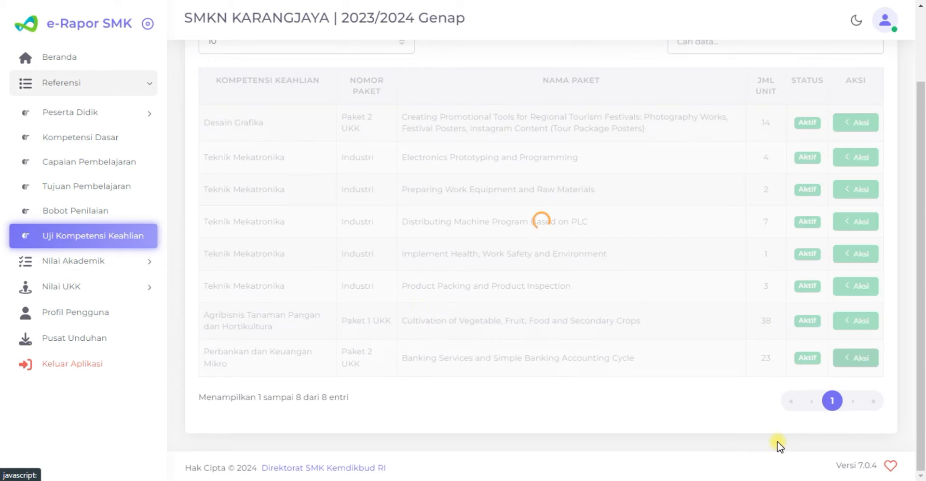
pyautogui.scroll(-1, 389, 274)
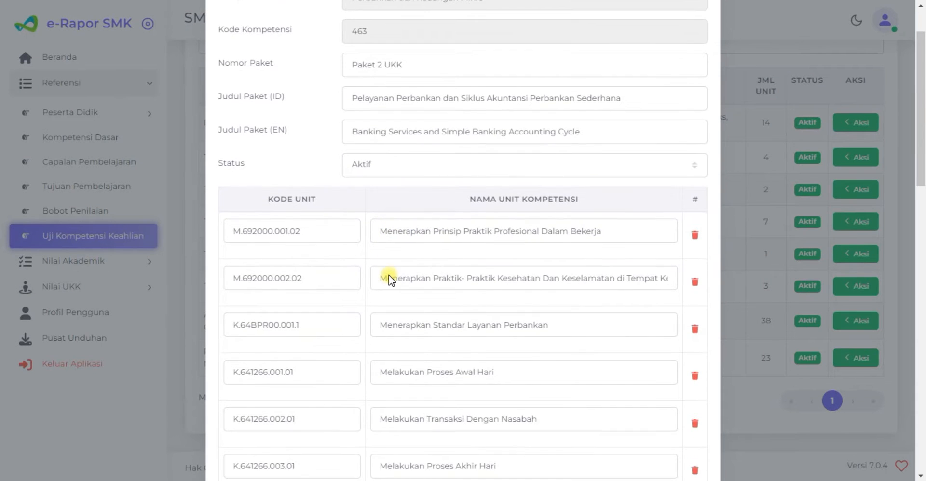
pyautogui.scroll(1, 388, 274)
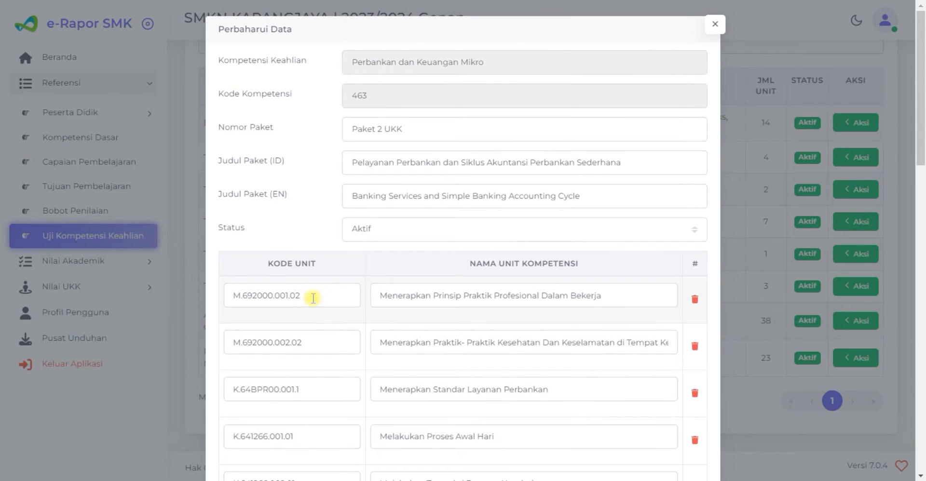
# Step: Review the package fields and competency units in the Perbankan dan Keuangan Mikro edit form, and close it without saving
pyautogui.scroll(-1, 313, 298)
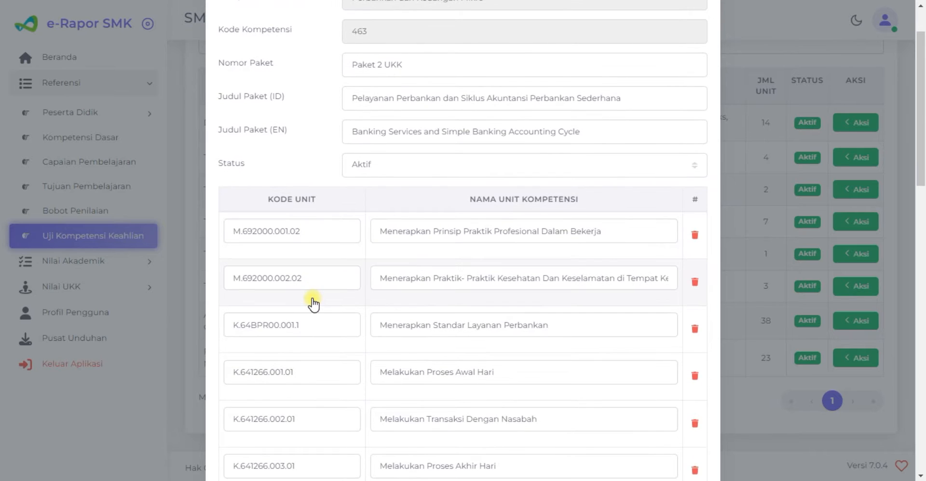
pyautogui.scroll(3, 617, 160)
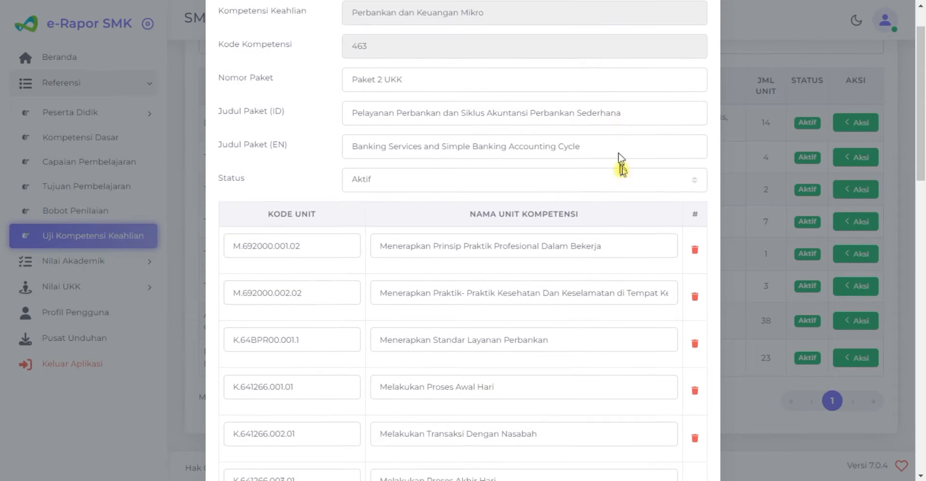
pyautogui.click(712, 27)
# Step: Open the form for adding competency units to the Perbankan dan Keuangan Mikro package
pyautogui.scroll(2, 620, 220)
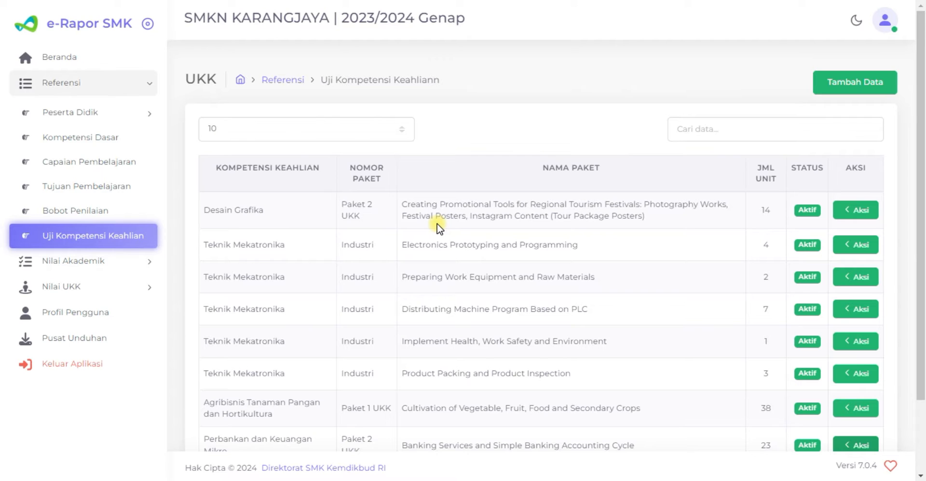
pyautogui.scroll(-2, 554, 244)
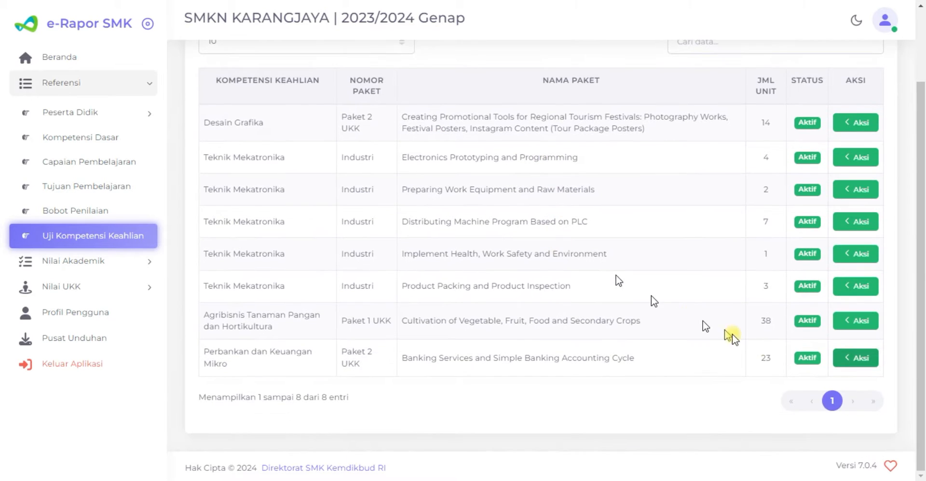
pyautogui.scroll(2, 858, 312)
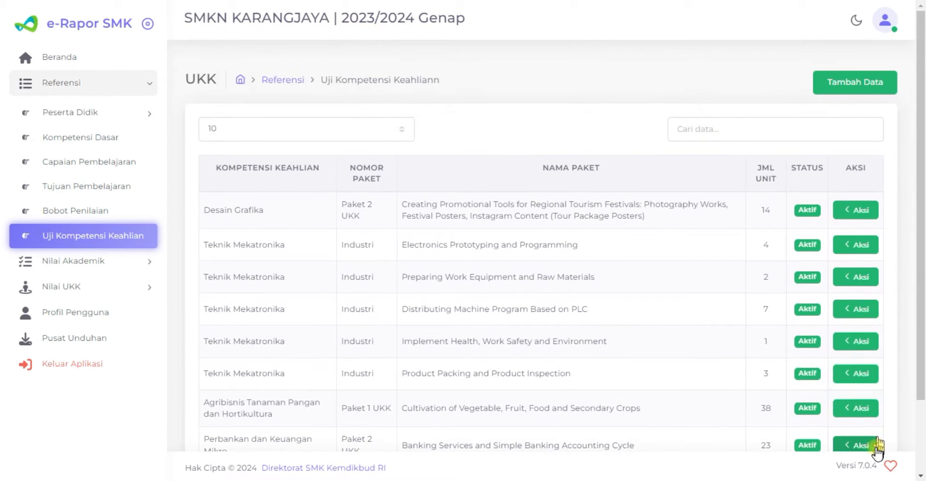
pyautogui.scroll(-2, 863, 434)
pyautogui.click(857, 360)
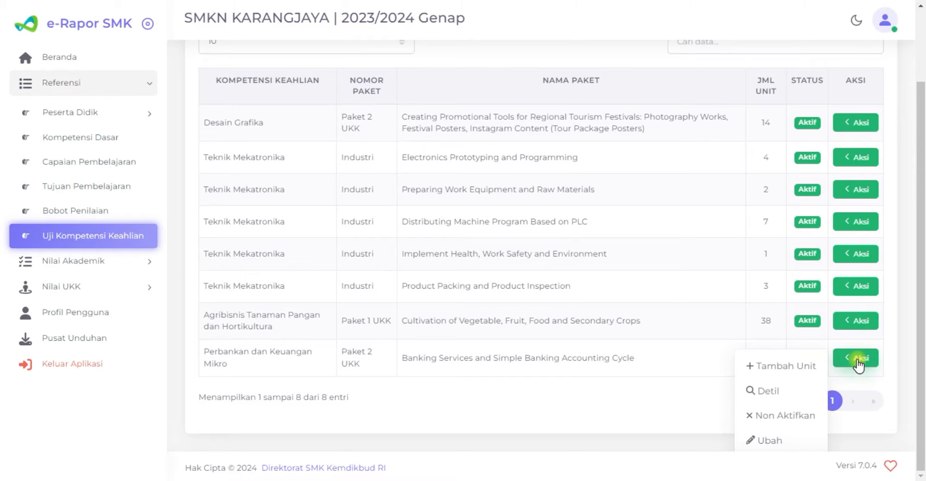
pyautogui.click(781, 367)
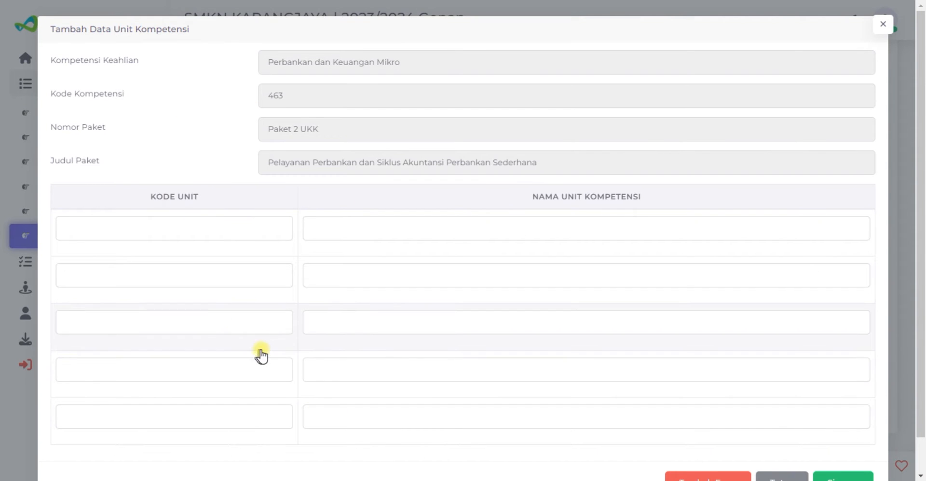
# Step: Examine the blank Kode Unit and Nama Unit Kompetensi fields, and close the add-unit form without saving
pyautogui.scroll(-1, 473, 372)
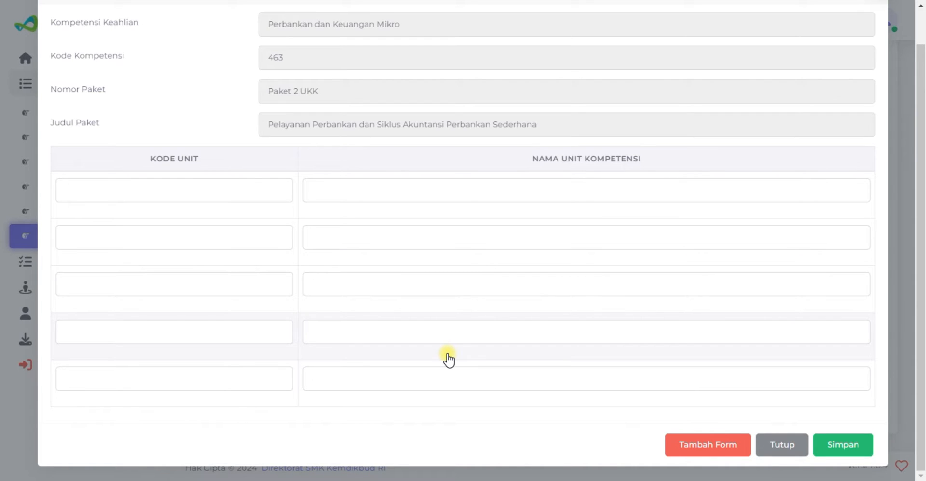
pyautogui.click(139, 192)
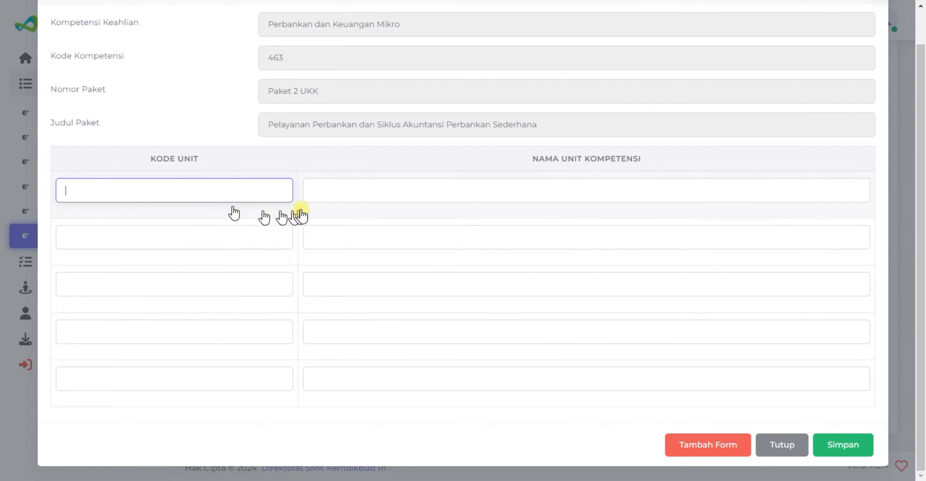
pyautogui.click(361, 188)
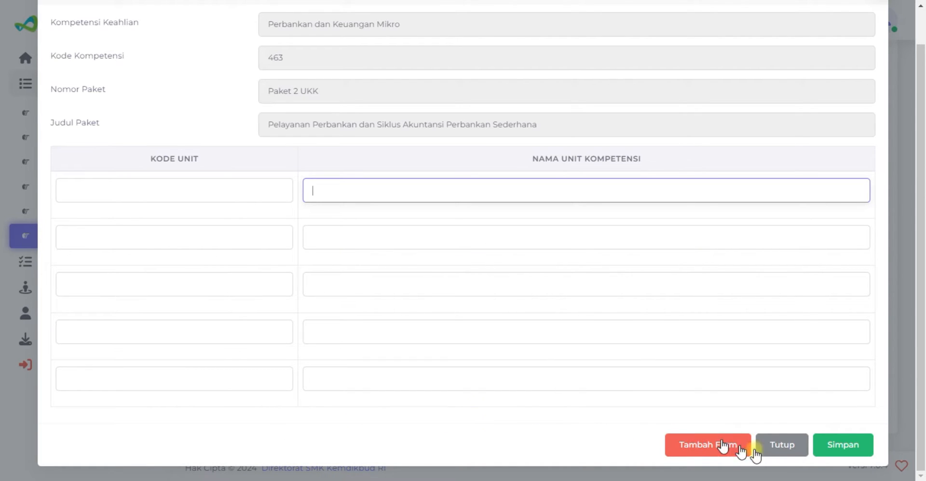
pyautogui.click(780, 448)
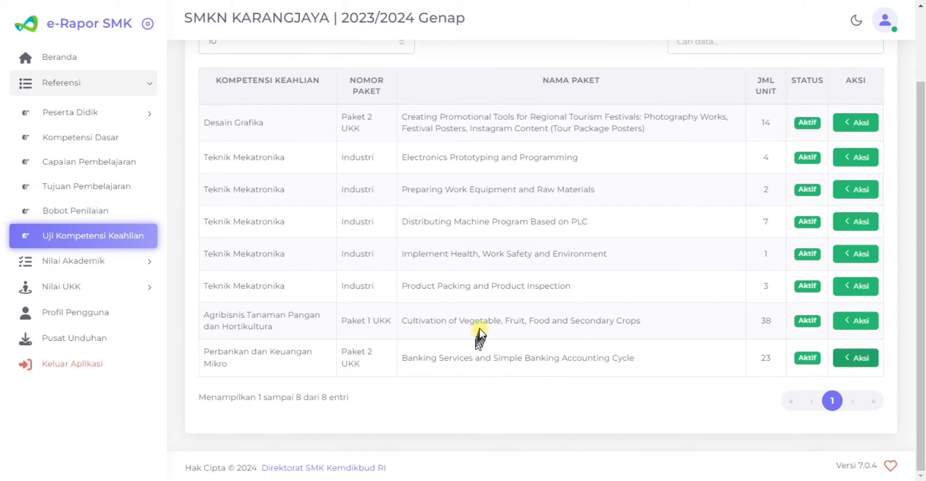
pyautogui.scroll(2, 480, 337)
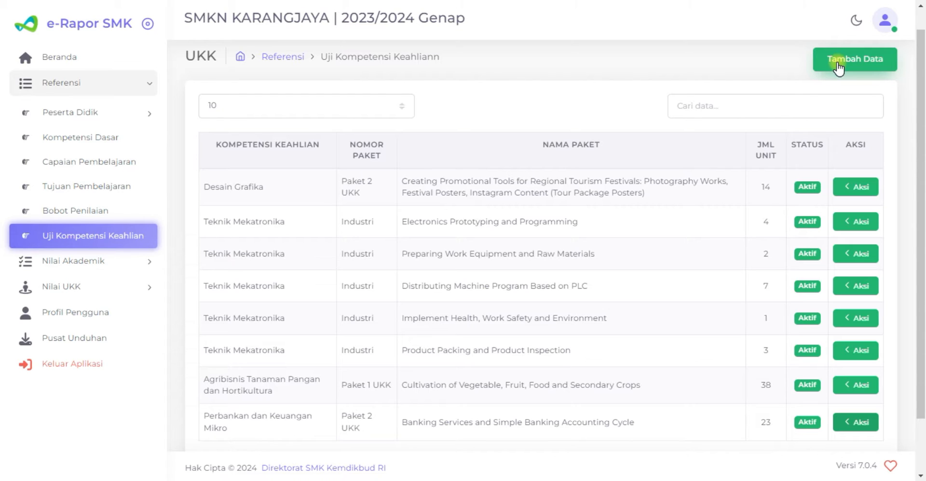
pyautogui.scroll(-2, 609, 156)
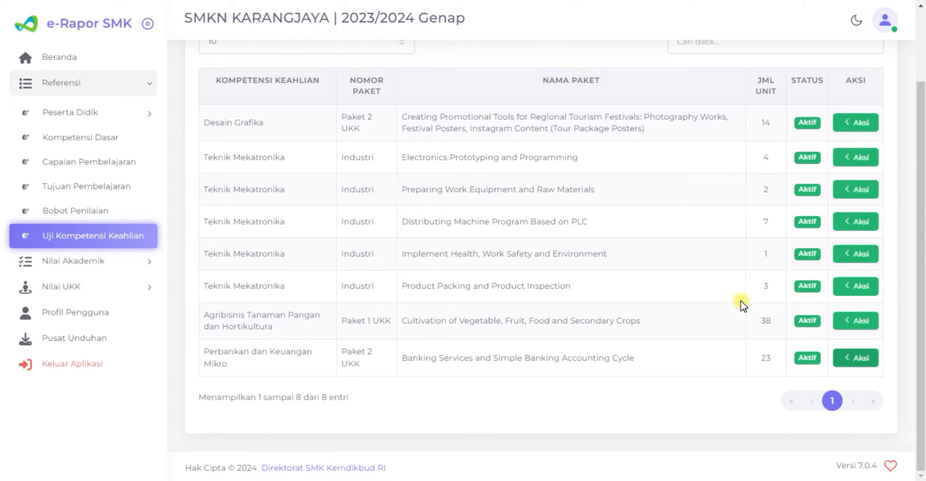
pyautogui.scroll(2, 740, 304)
pyautogui.scroll(1, 742, 304)
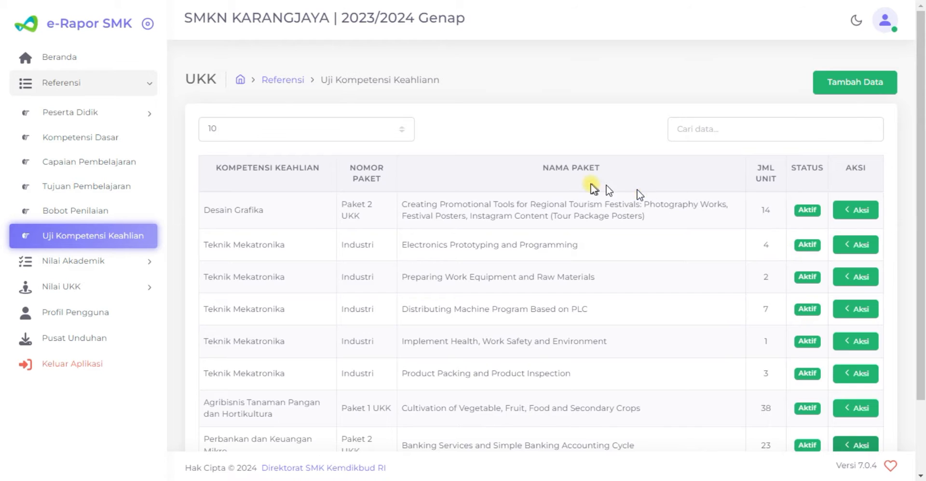
pyautogui.scroll(-2, 588, 193)
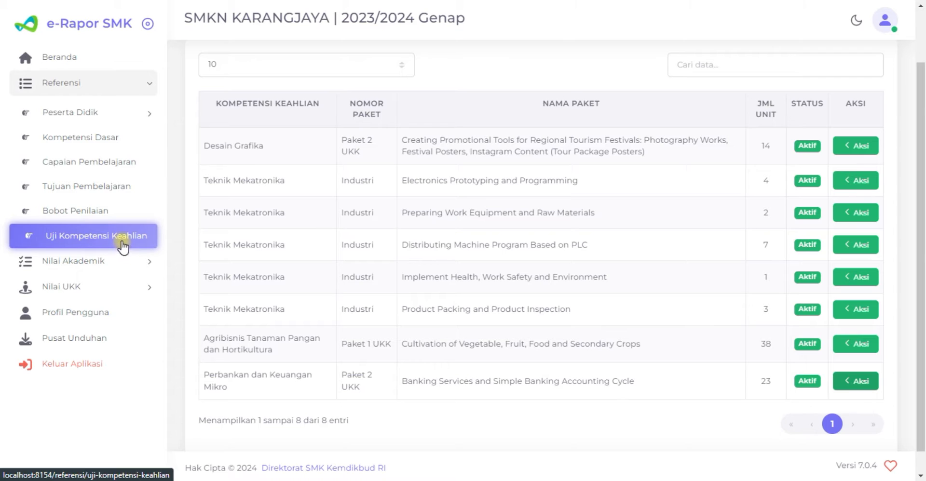
# Step: Open the Perencanaan page under Nilai UKK and look over the list of UKK assessment plans
pyautogui.click(94, 84)
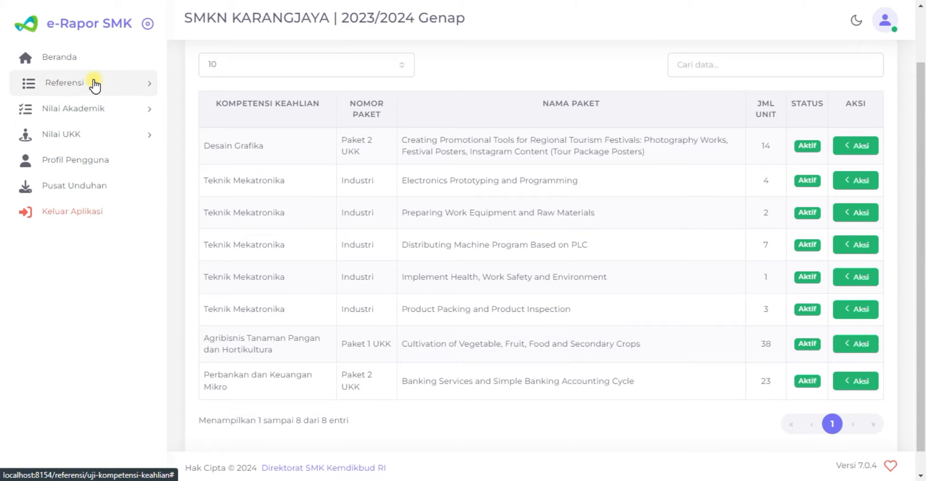
pyautogui.click(94, 84)
pyautogui.click(94, 85)
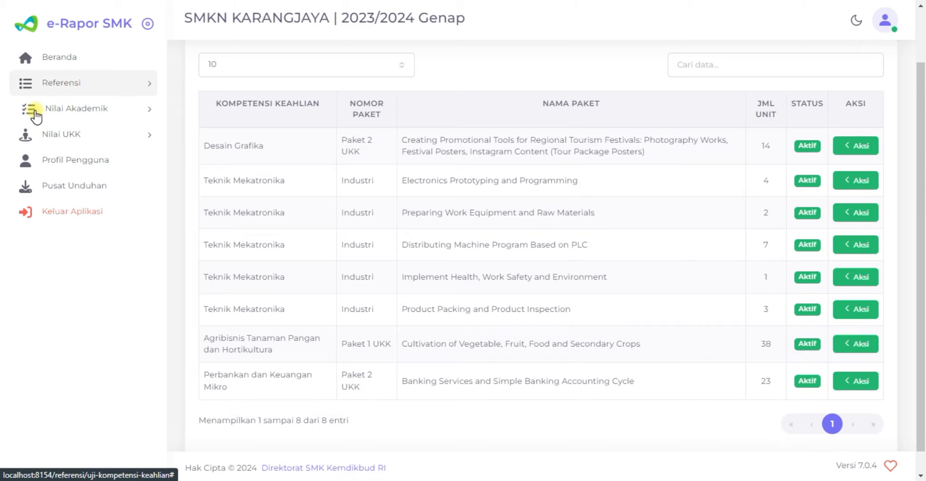
pyautogui.click(56, 136)
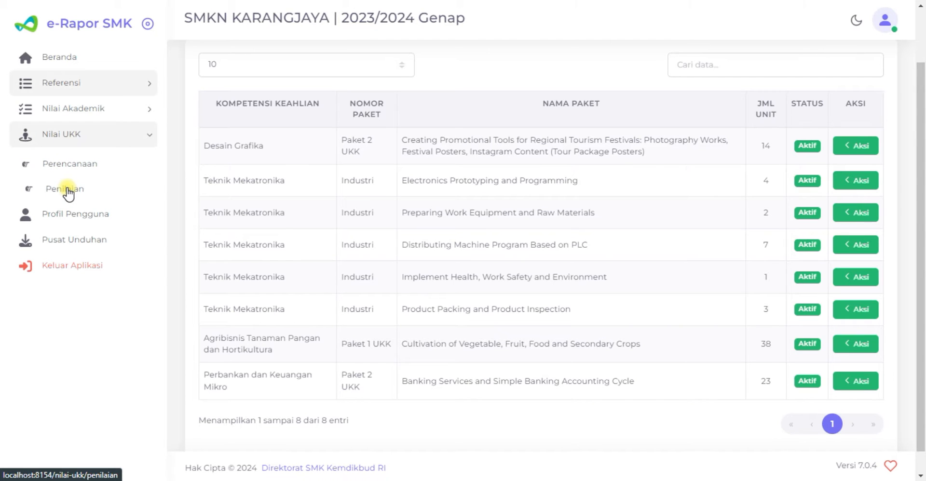
pyautogui.click(79, 164)
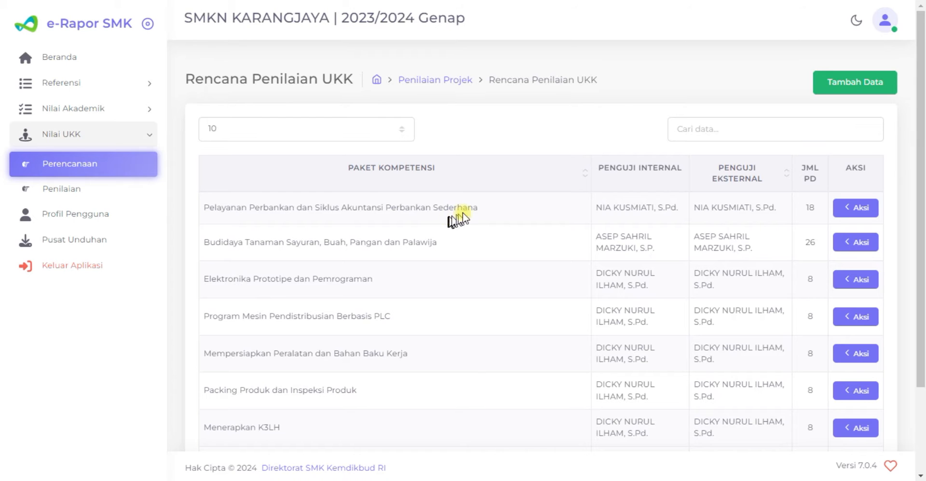
pyautogui.scroll(-3, 471, 211)
pyautogui.scroll(3, 471, 211)
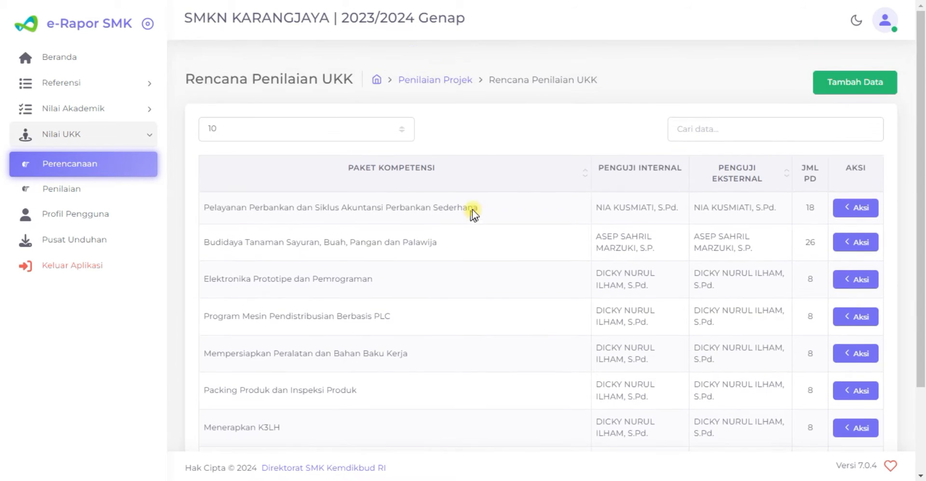
# Step: Start a new UKK assessment plan with Kelas 12 as the class level and XII PKM 1 as the Rombongan Belajar
pyautogui.click(837, 90)
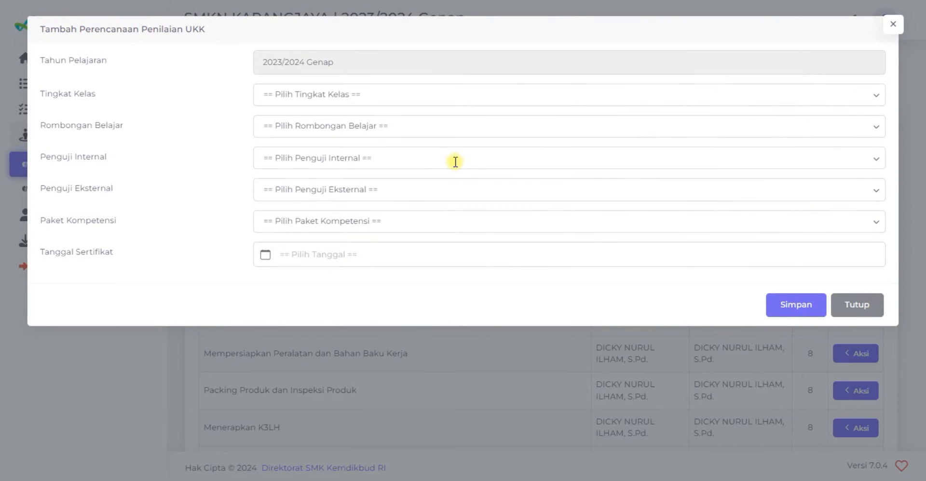
pyautogui.click(893, 25)
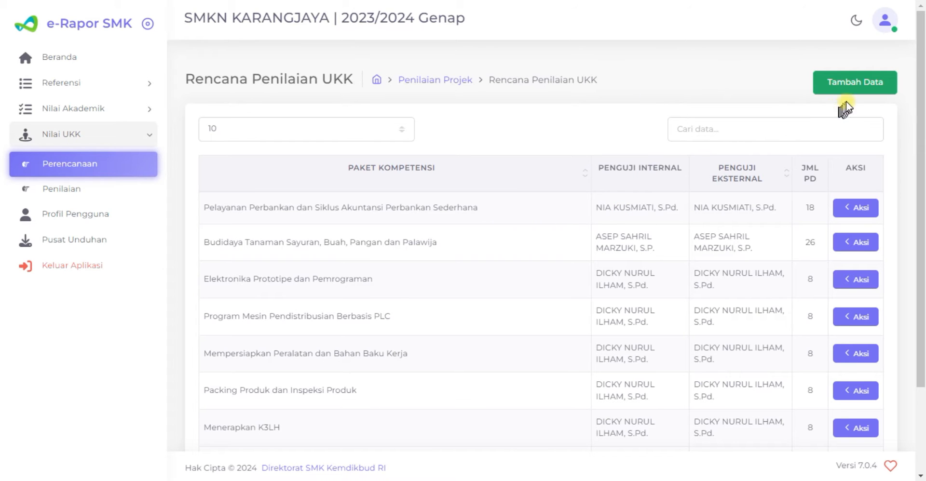
pyautogui.click(850, 86)
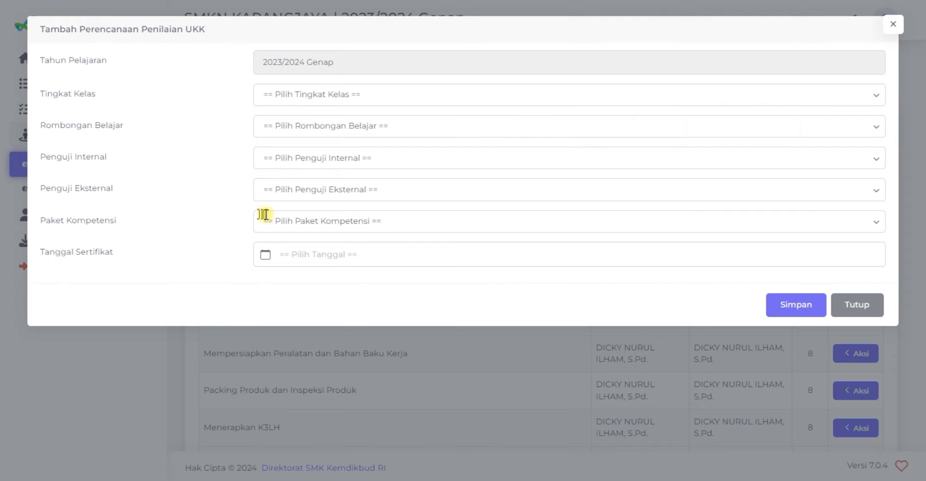
pyautogui.click(324, 101)
pyautogui.click(303, 165)
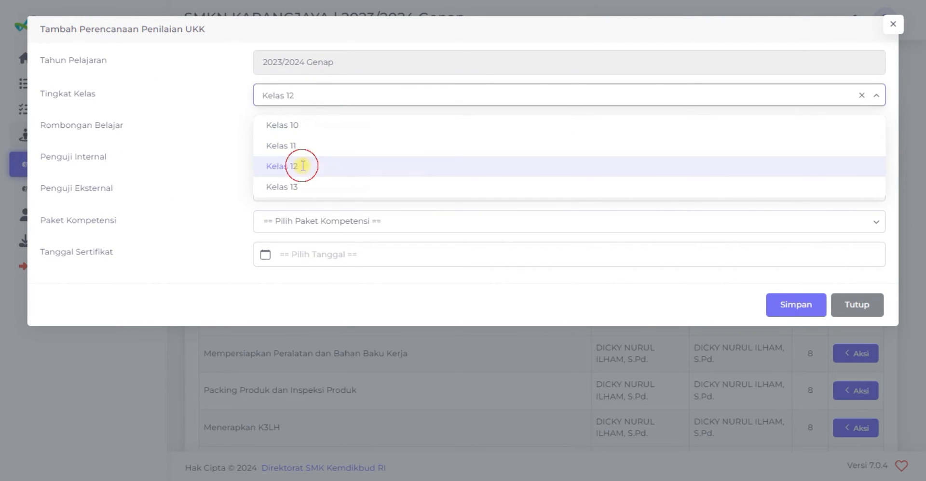
pyautogui.click(330, 128)
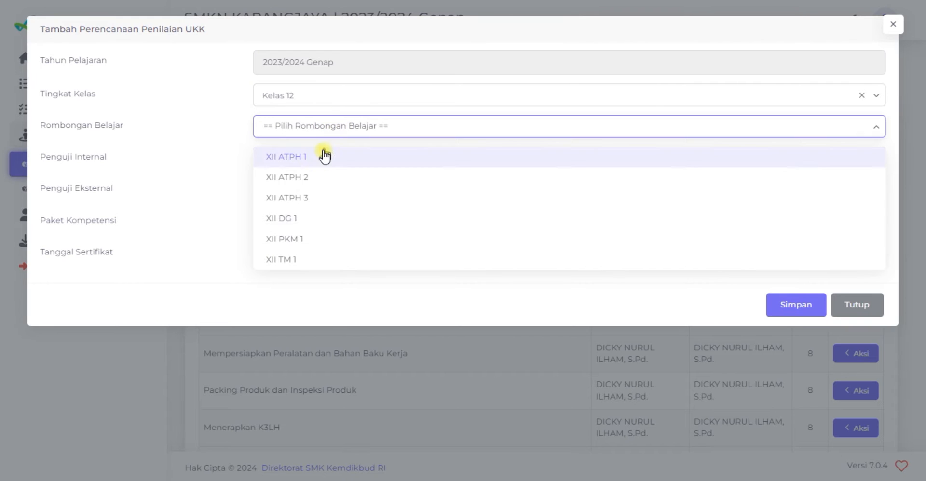
pyautogui.click(307, 239)
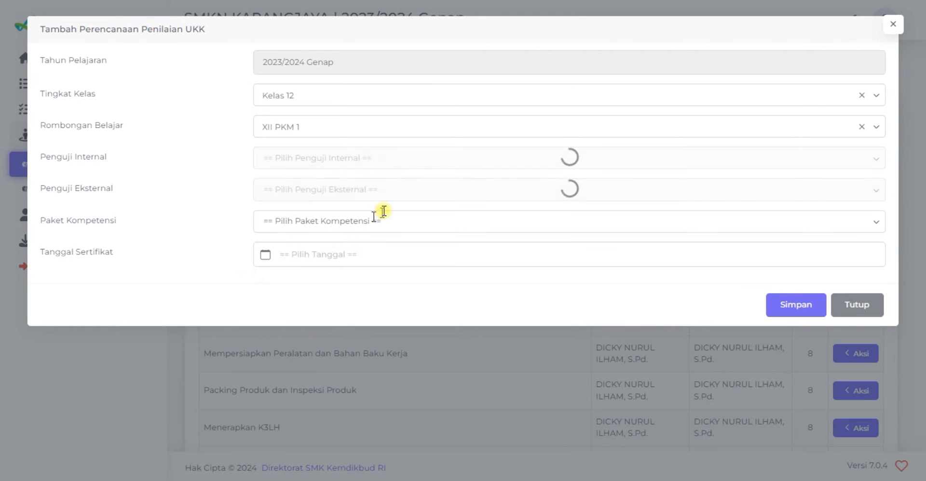
# Step: Choose the plan's internal examiner and external examiner from the available names
pyautogui.click(361, 162)
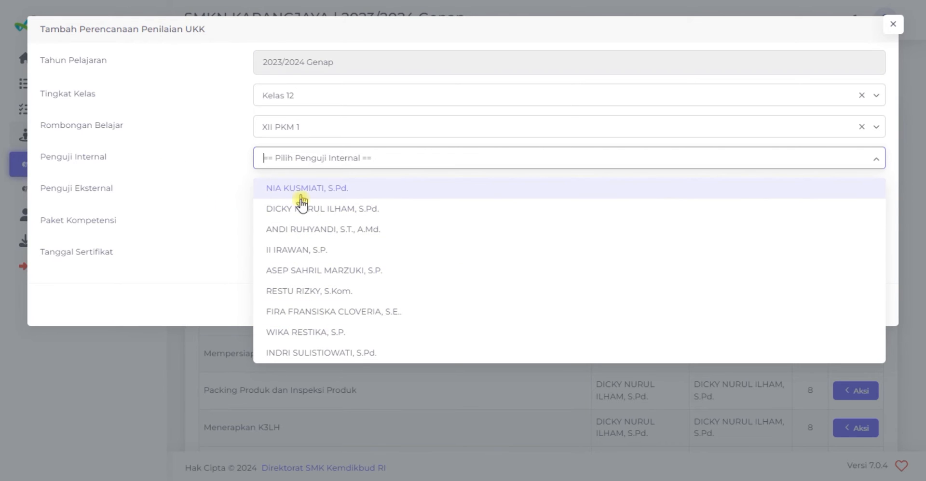
pyautogui.click(315, 314)
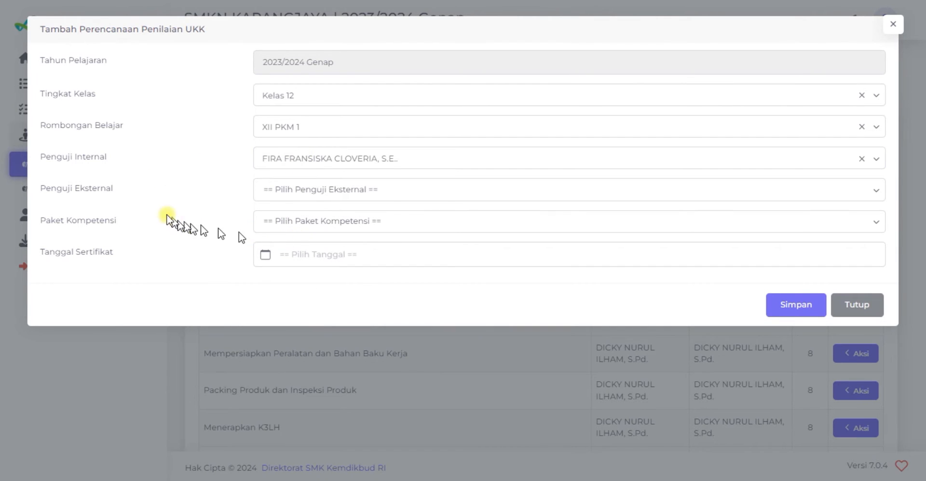
pyautogui.click(328, 194)
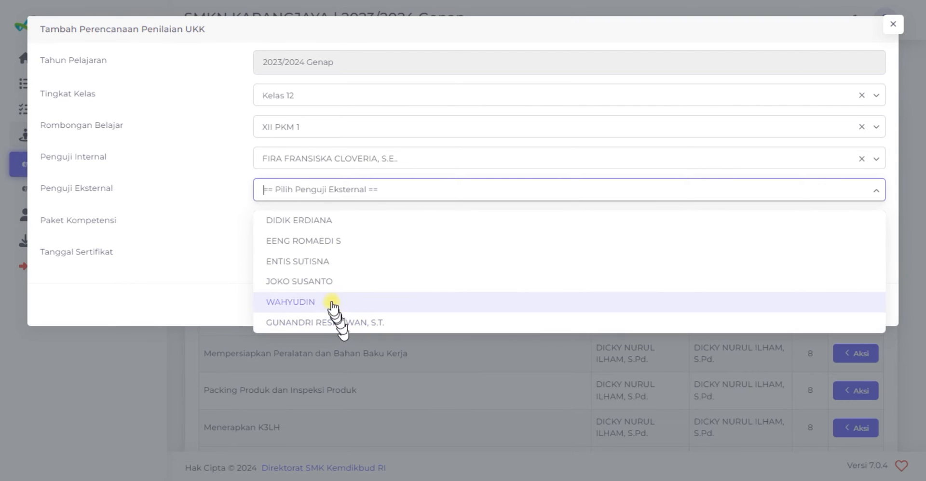
pyautogui.click(324, 264)
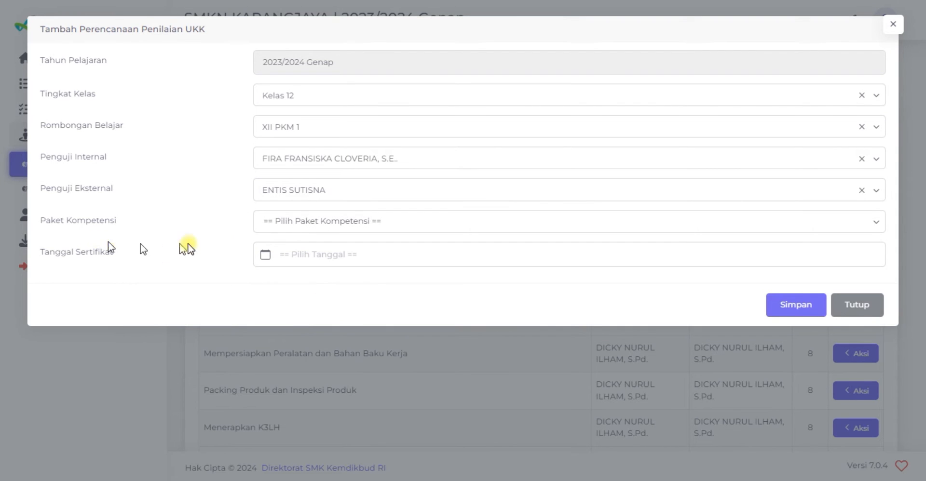
# Step: Select Pelayanan Perbankan dan Siklus Akuntansi Perbankan Sederhana as the Paket Kompetensi, and view the certificate date calendar without picking a date
pyautogui.click(302, 222)
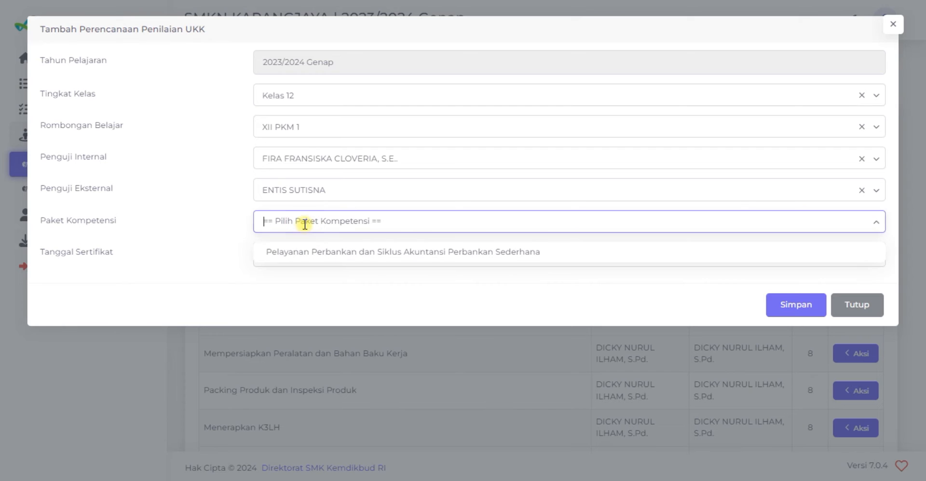
pyautogui.click(343, 253)
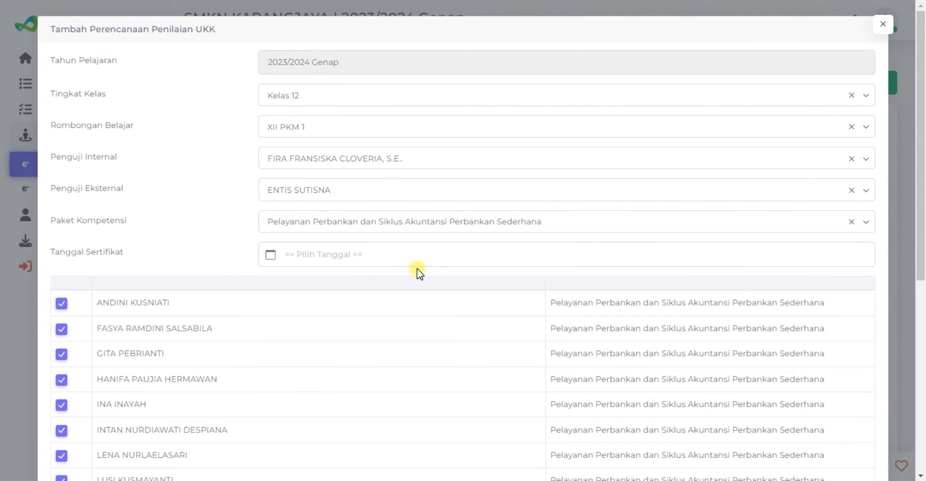
pyautogui.click(341, 256)
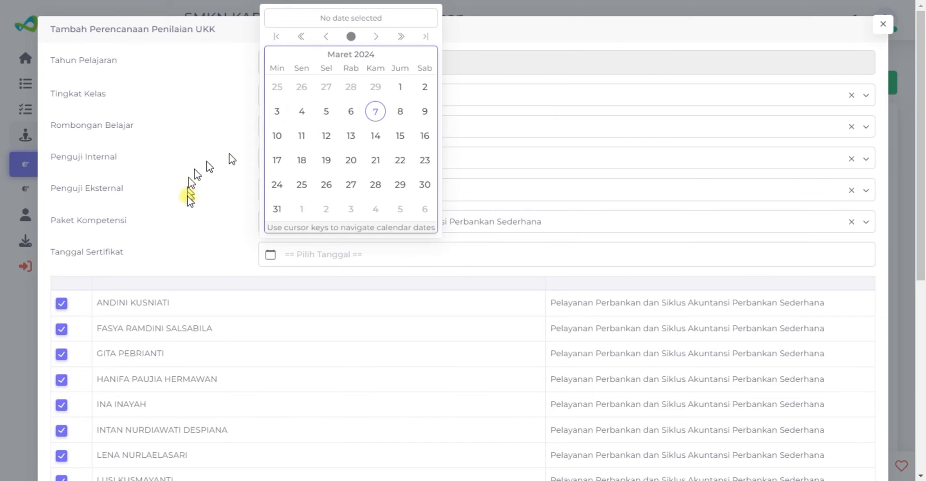
pyautogui.click(209, 236)
# Step: Review the full list of students included in the assessment plan, and close the form without saving
pyautogui.scroll(-7, 211, 237)
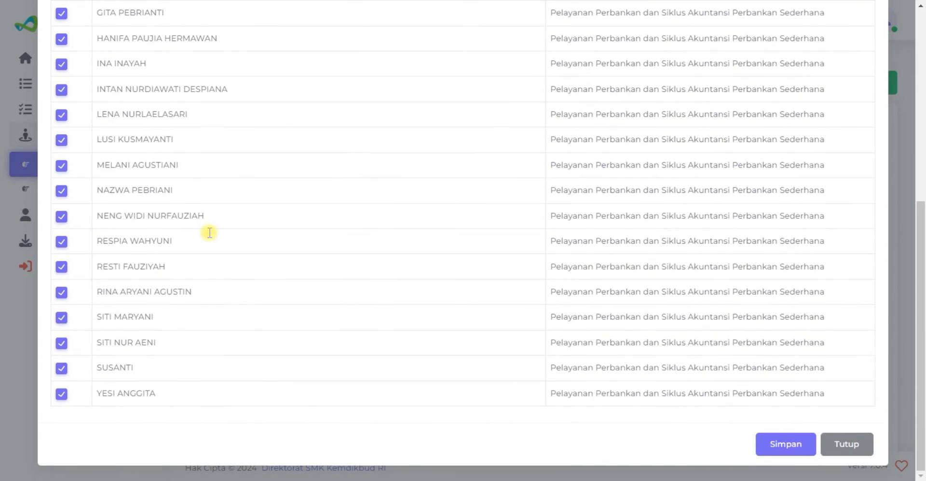
pyautogui.scroll(7, 210, 234)
pyautogui.scroll(-7, 323, 285)
pyautogui.scroll(7, 602, 243)
pyautogui.click(880, 24)
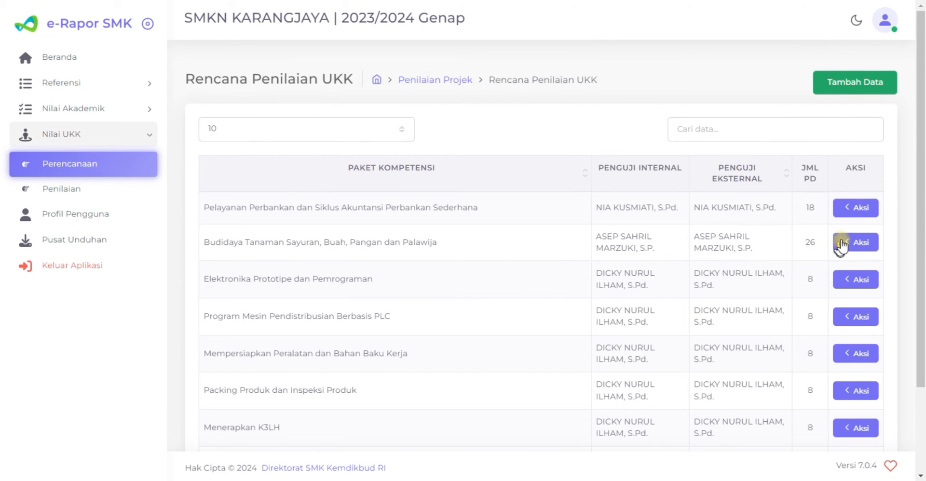
# Step: View the details of the Pelayanan Perbankan dan Siklus Akuntansi Perbankan Sederhana plan, review its student scores and conclusions table, and close the details
pyautogui.click(854, 207)
pyautogui.click(802, 218)
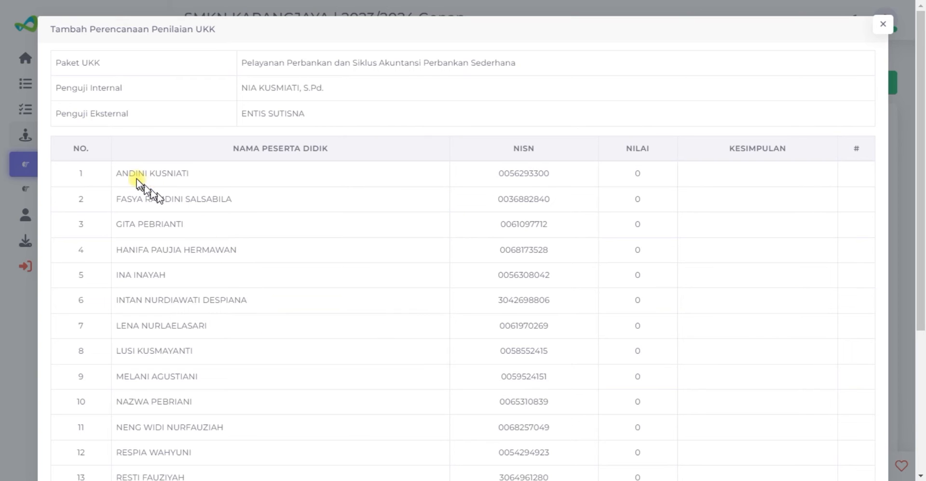
pyautogui.scroll(-4, 374, 333)
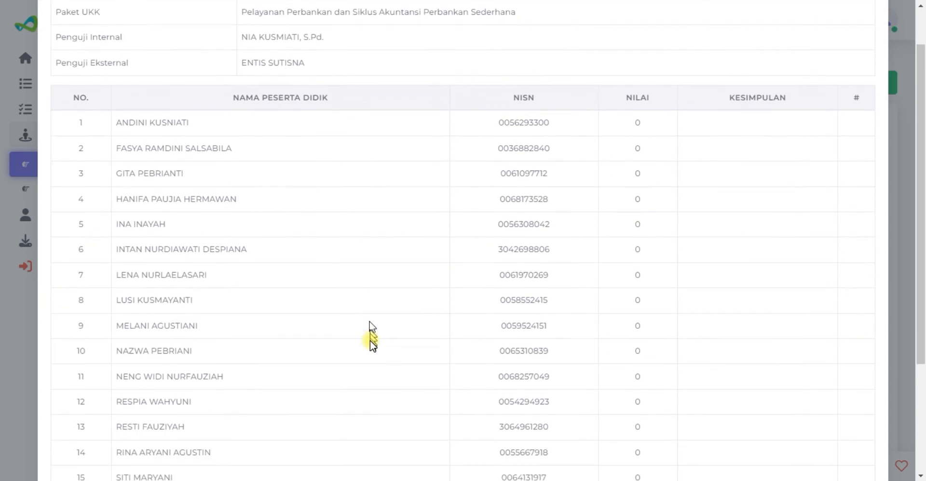
pyautogui.scroll(4, 378, 344)
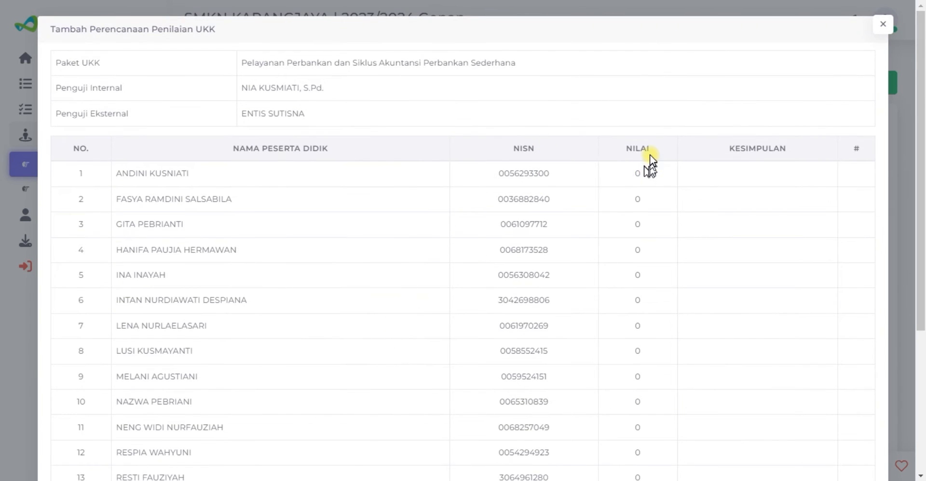
pyautogui.scroll(-4, 637, 215)
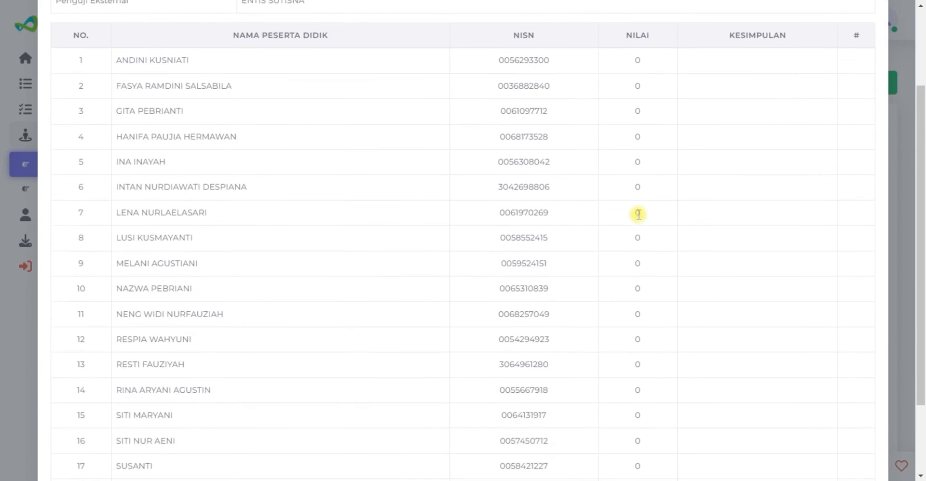
pyautogui.scroll(4, 638, 215)
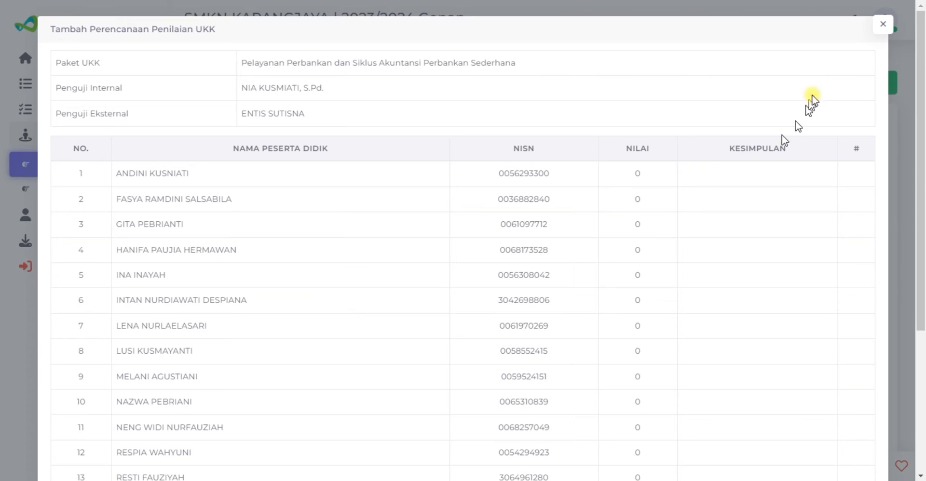
pyautogui.click(883, 24)
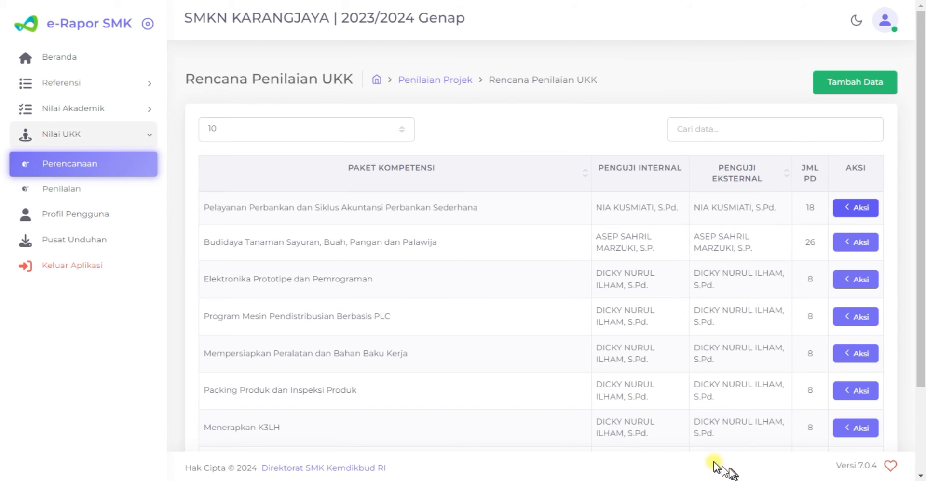
# Step: Check the internal and external examiners in the details of the Pelayanan Perbankan plan, and close the details
pyautogui.click(856, 210)
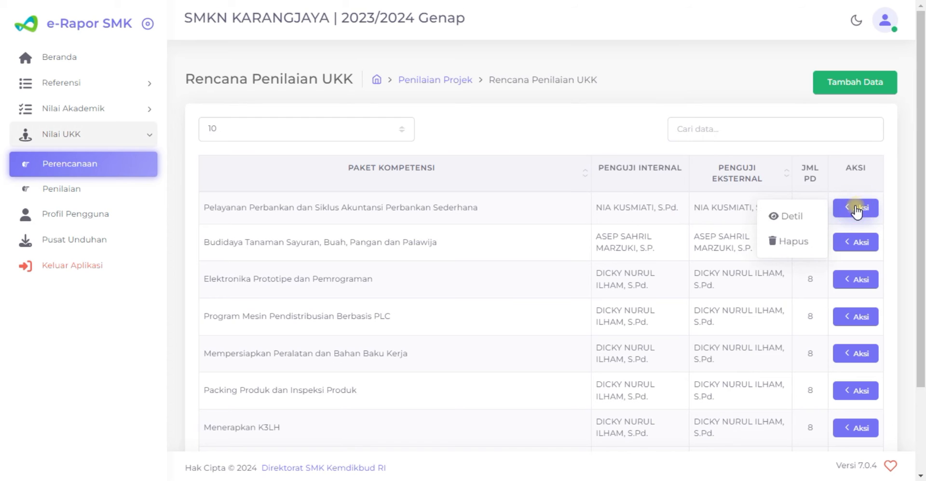
pyautogui.click(781, 217)
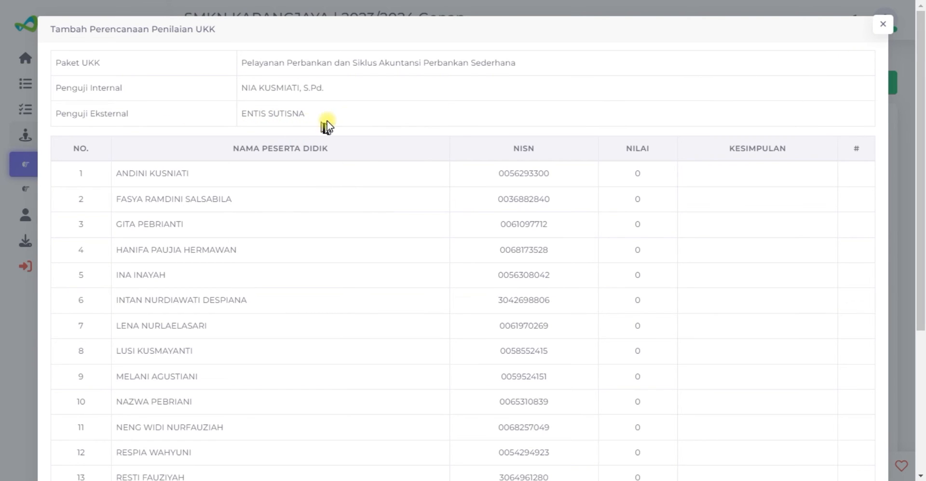
pyautogui.click(878, 31)
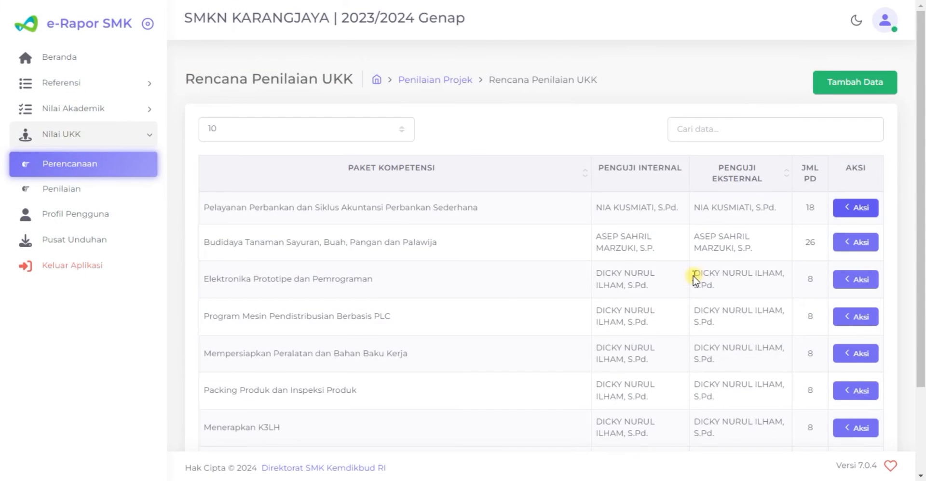
# Step: Look through the list of assessment plans, view the details of Budidaya Tanaman Sayuran, Buah, Pangan dan Palawija, and close them
pyautogui.scroll(-2, 563, 304)
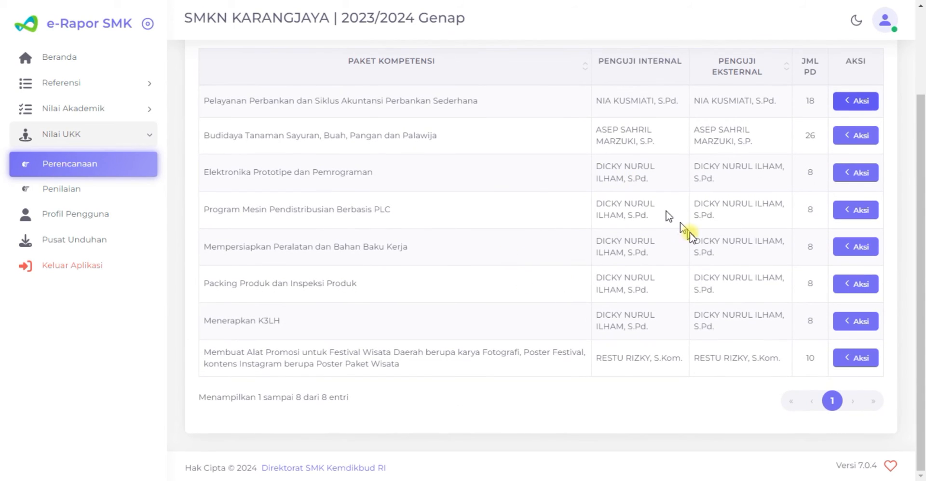
pyautogui.scroll(2, 687, 257)
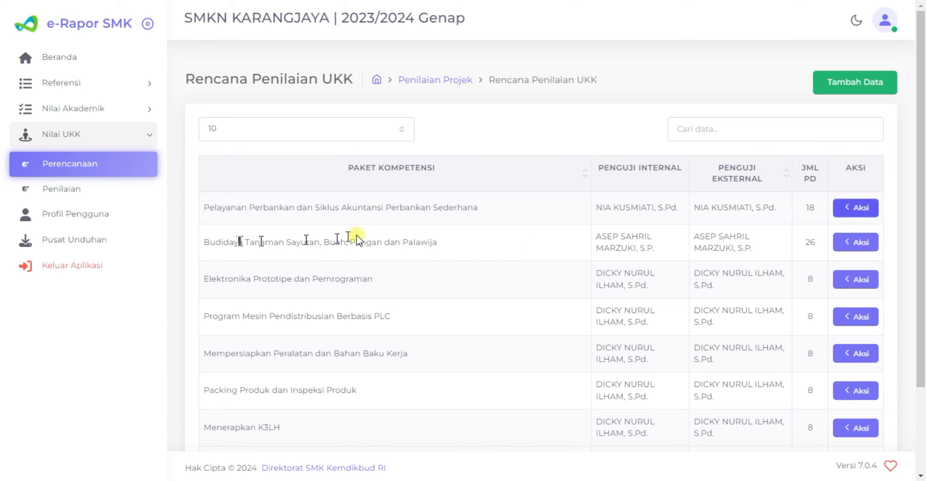
pyautogui.click(855, 244)
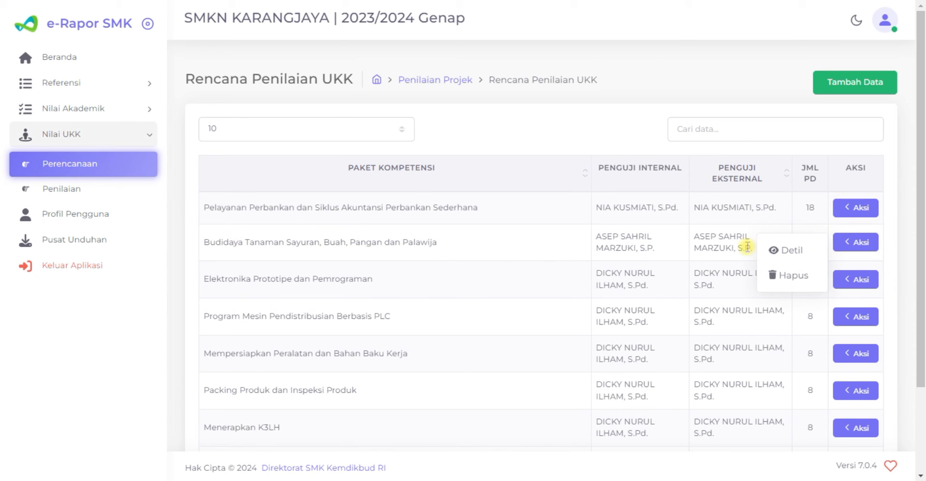
pyautogui.click(782, 248)
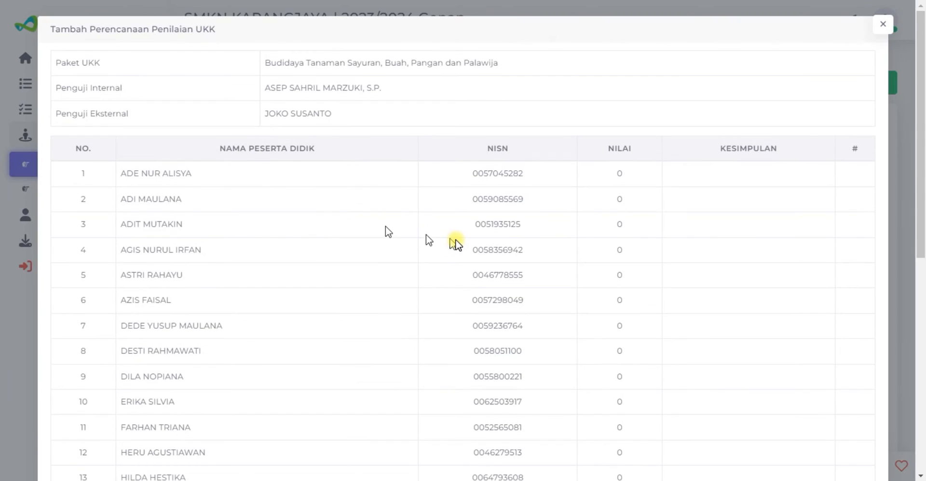
pyautogui.click(883, 24)
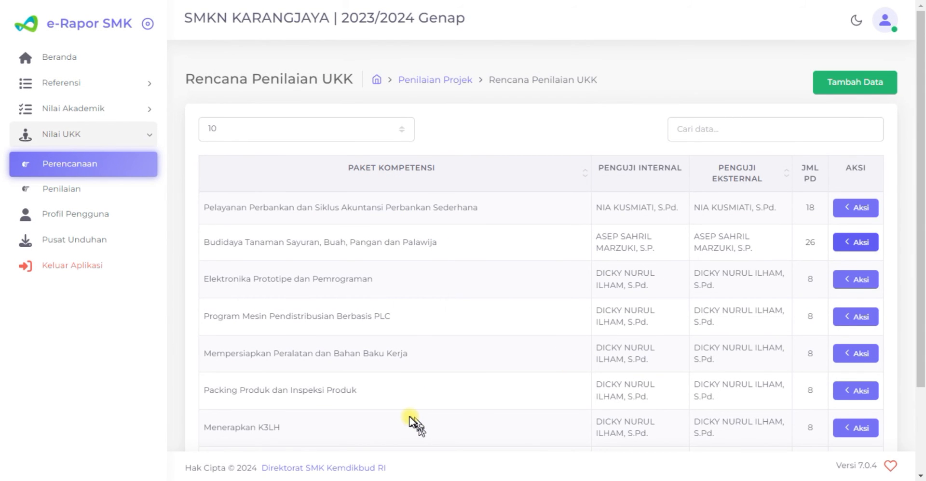
# Step: On the UKK Penilaian page, select the Membuat Alat Promosi untuk Festival Wisata Daerah package and review its student list
pyautogui.click(46, 195)
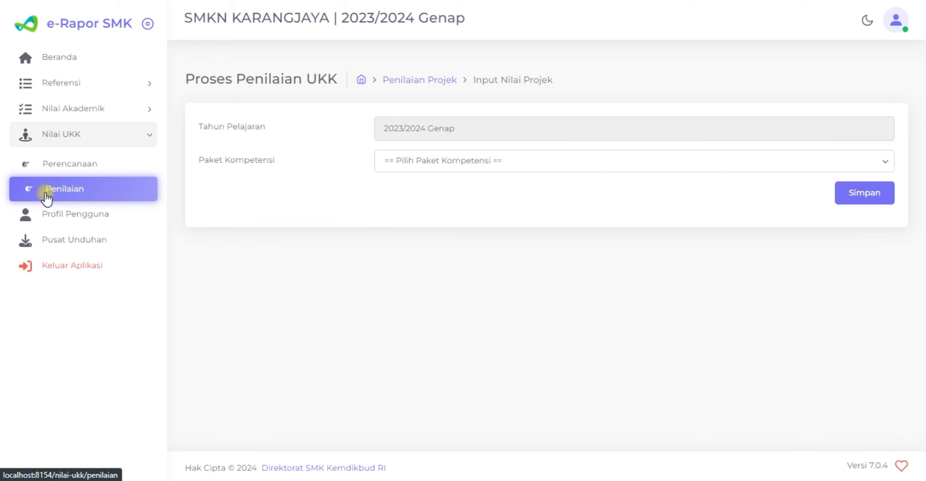
pyautogui.click(421, 167)
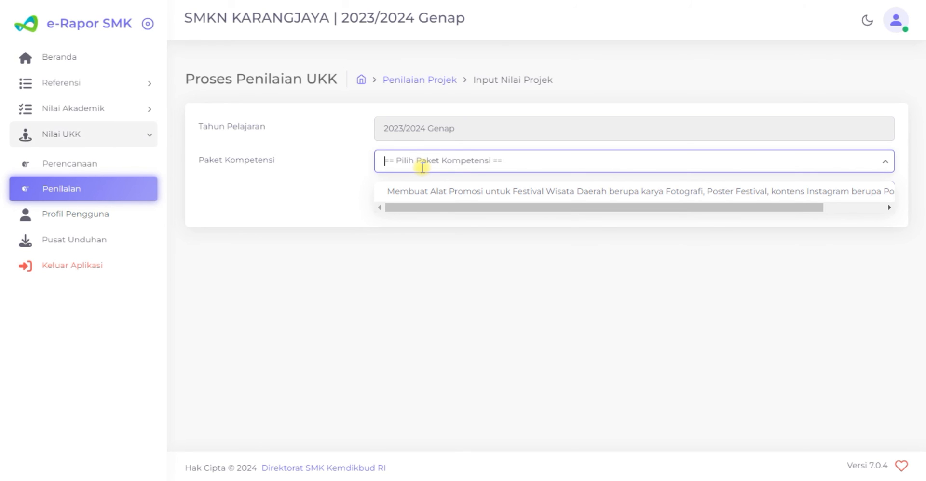
pyautogui.click(438, 192)
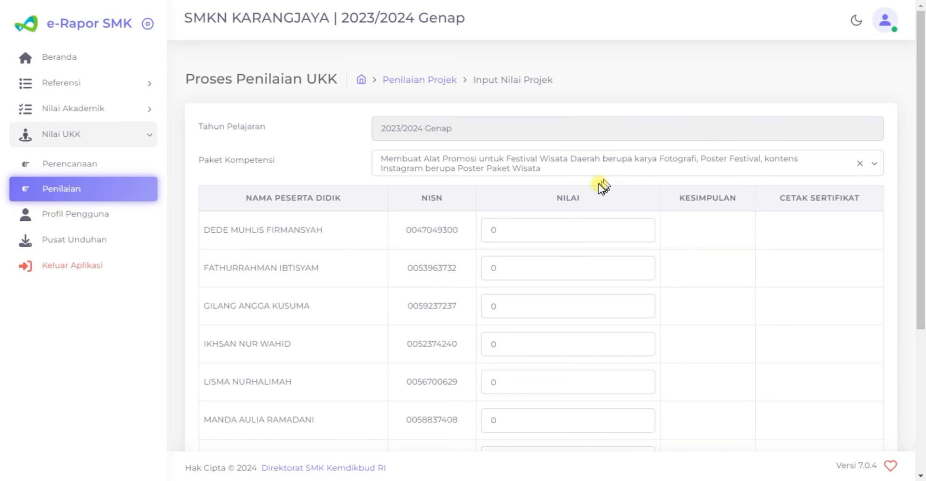
pyautogui.scroll(-5, 523, 218)
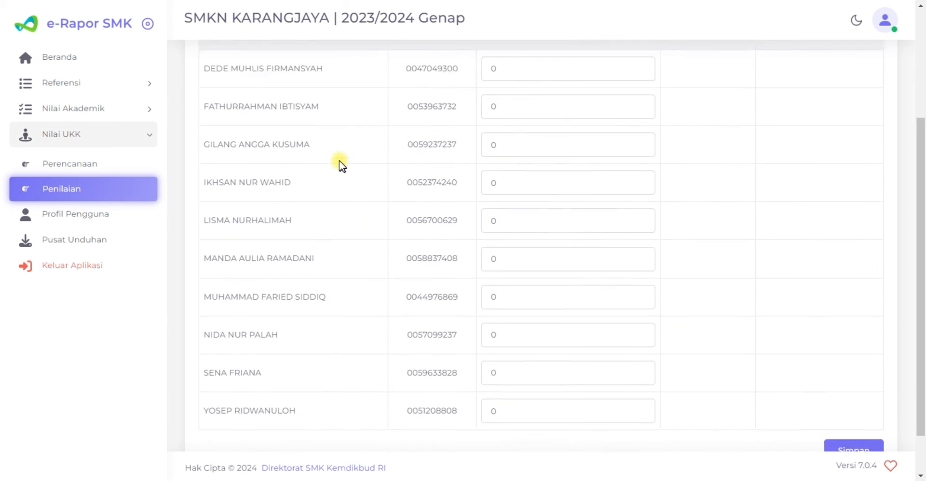
pyautogui.scroll(3, 337, 181)
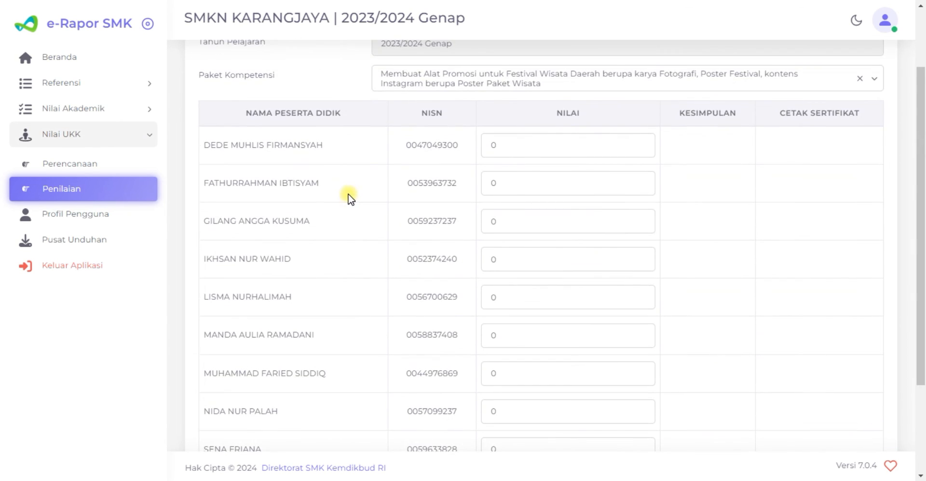
pyautogui.scroll(2, 361, 186)
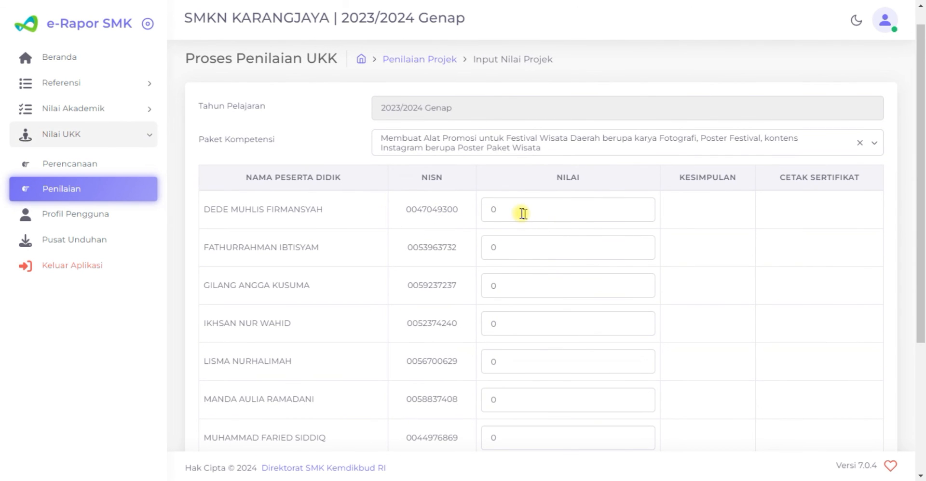
# Step: Examine the first student's Nilai field without entering a score, and review the full score table through to its save option
pyautogui.click(521, 213)
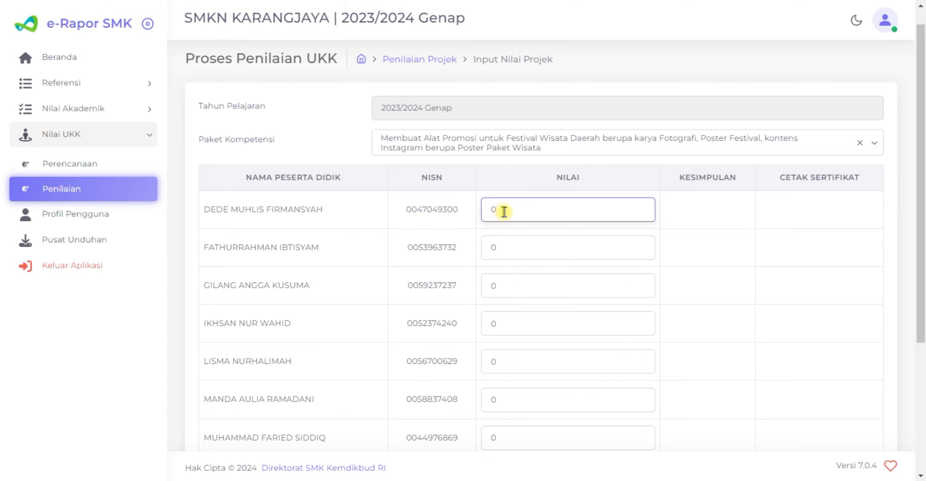
pyautogui.moveTo(503, 212); pyautogui.dragTo(488, 212)
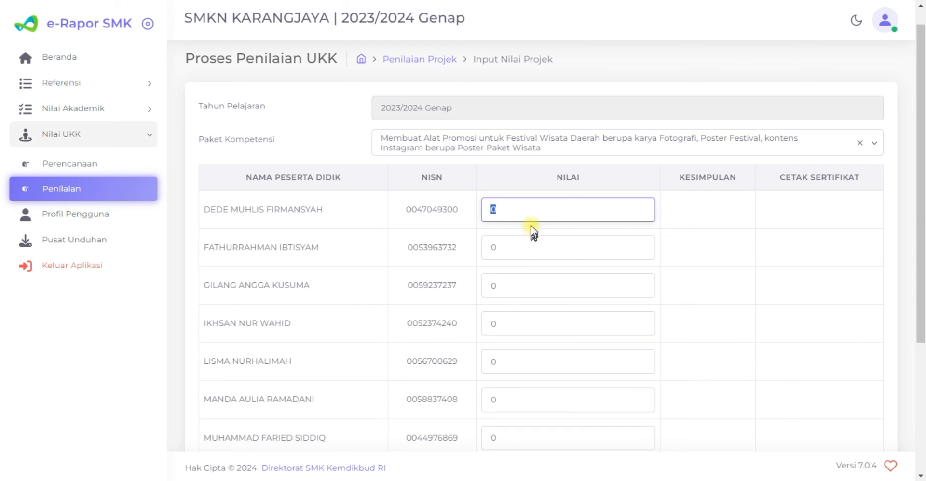
pyautogui.click(520, 207)
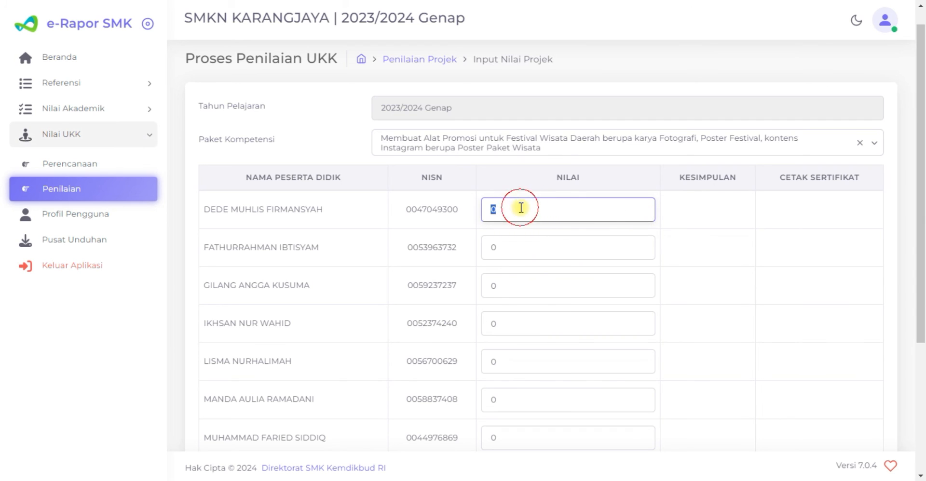
pyautogui.click(690, 220)
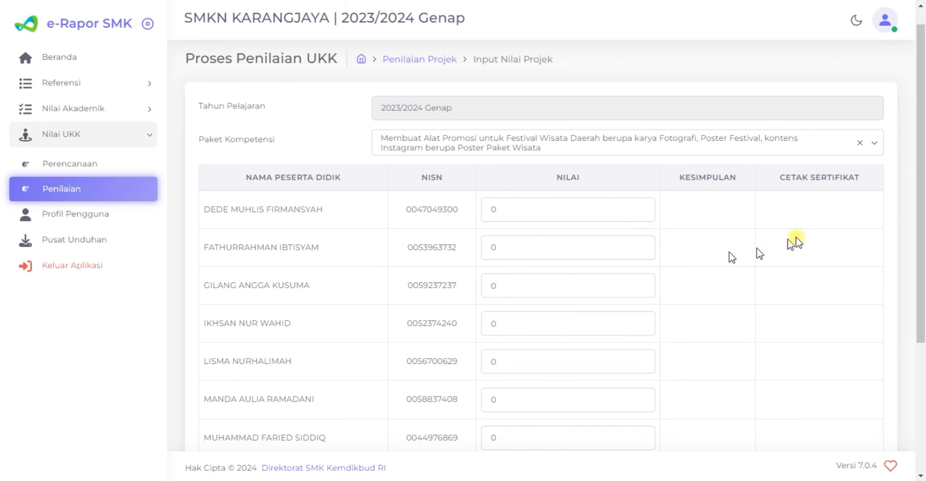
pyautogui.scroll(-1, 723, 263)
pyautogui.scroll(-2, 770, 208)
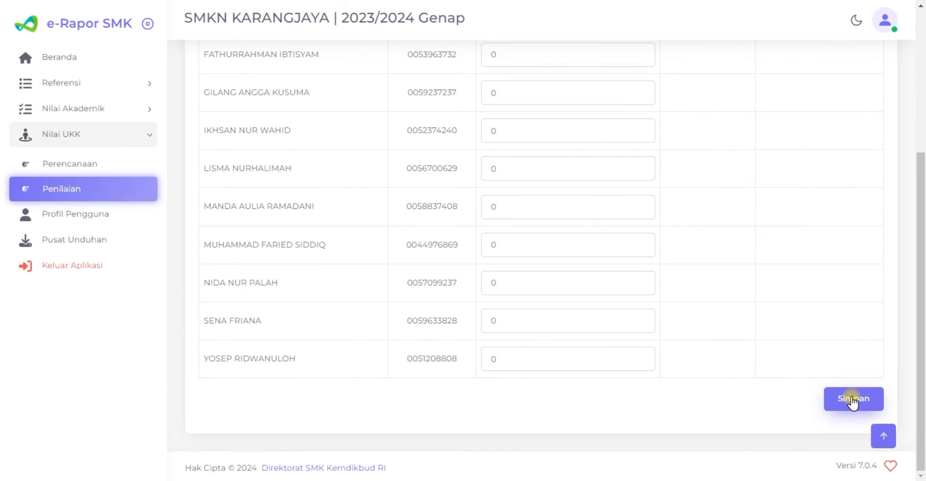
pyautogui.scroll(3, 649, 331)
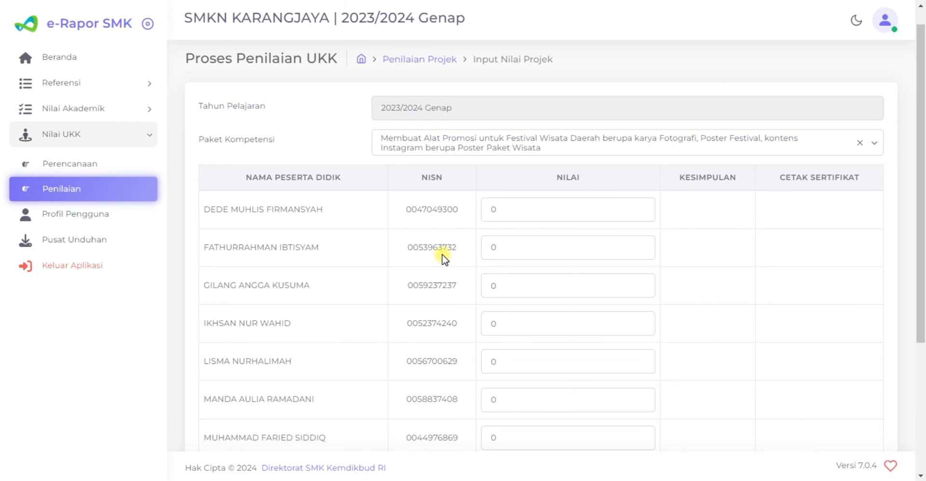
pyautogui.scroll(-4, 443, 256)
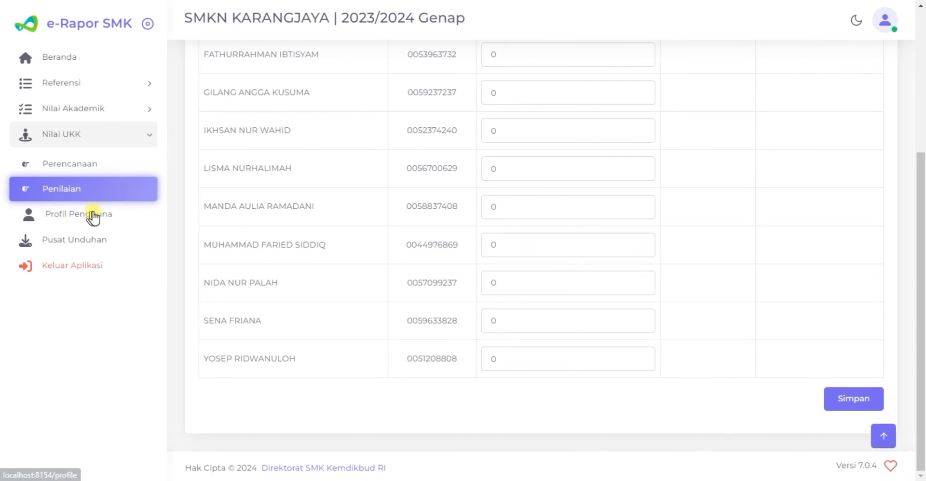
# Step: Revisit the UKK Perencanaan and Penilaian pages, and view the Uji Kompetensi Keahlian package list under Referensi
pyautogui.click(71, 166)
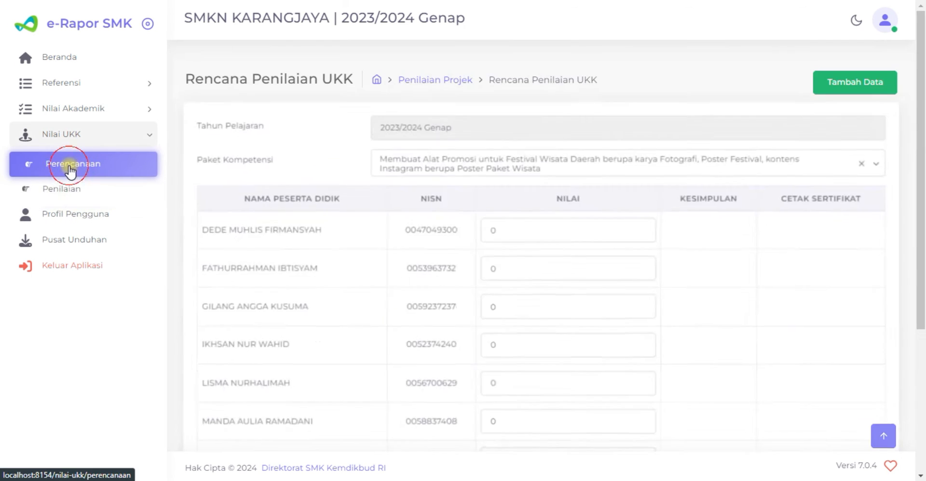
pyautogui.click(60, 189)
pyautogui.click(74, 89)
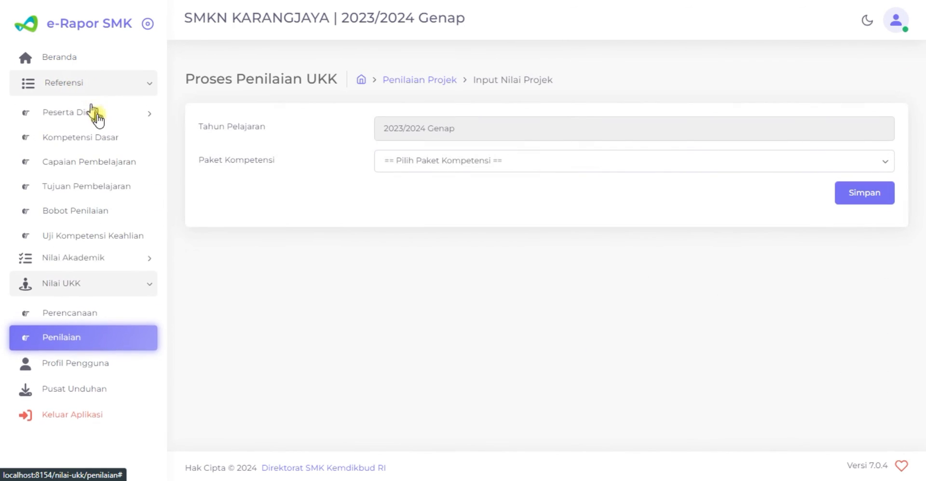
pyautogui.click(99, 236)
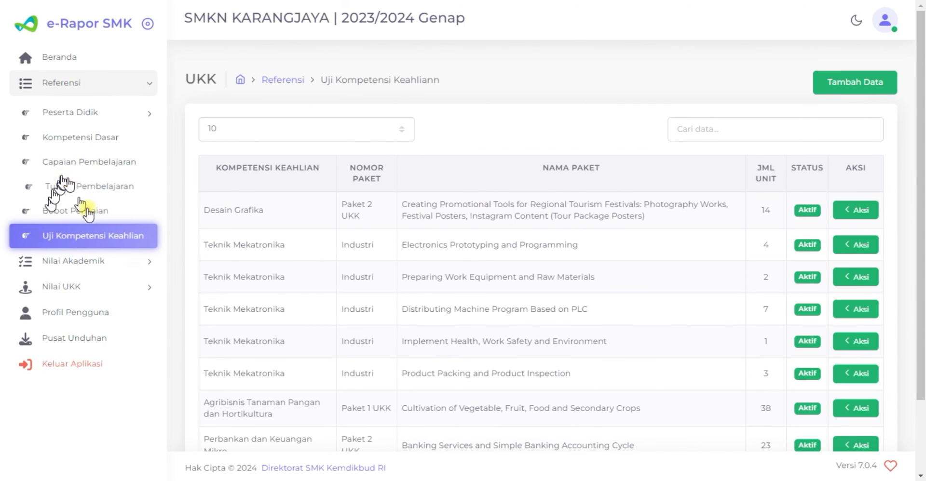
pyautogui.click(116, 262)
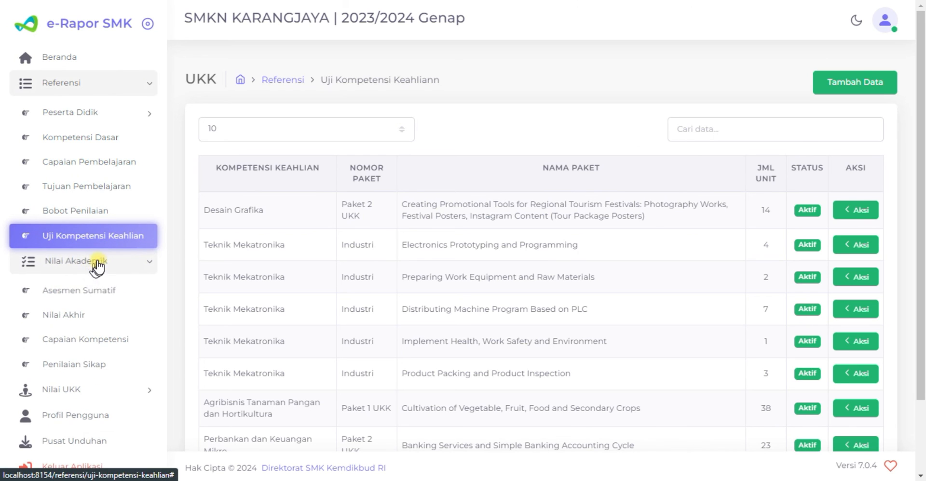
pyautogui.click(96, 265)
# Step: Return to the UKK Perencanaan page, and open the UKK Penilaian page
pyautogui.click(63, 289)
pyautogui.click(89, 316)
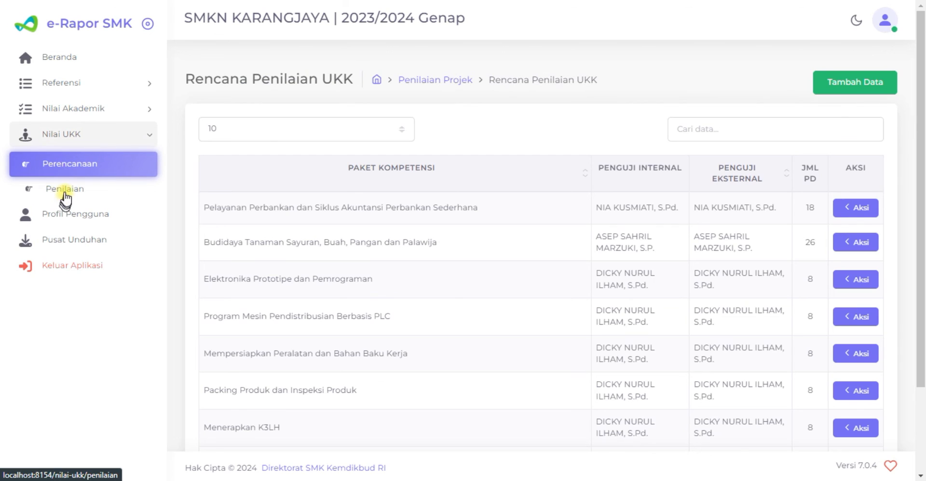
pyautogui.click(65, 195)
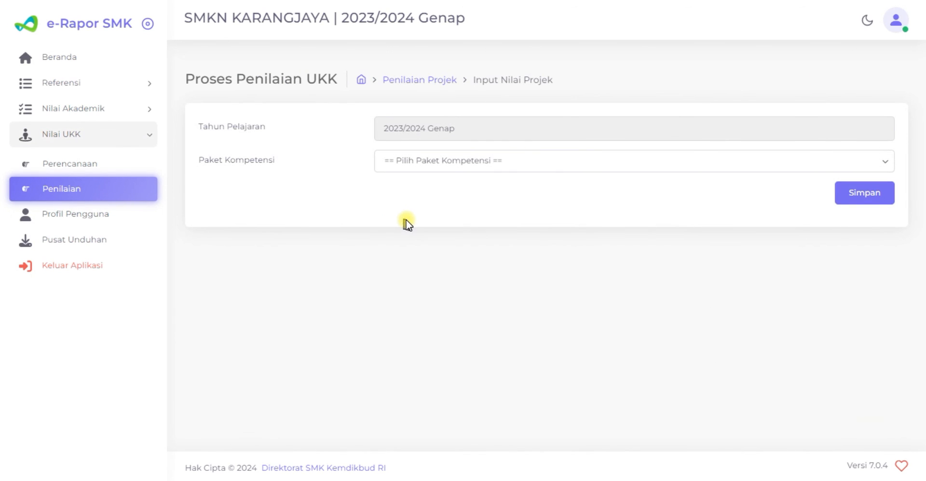